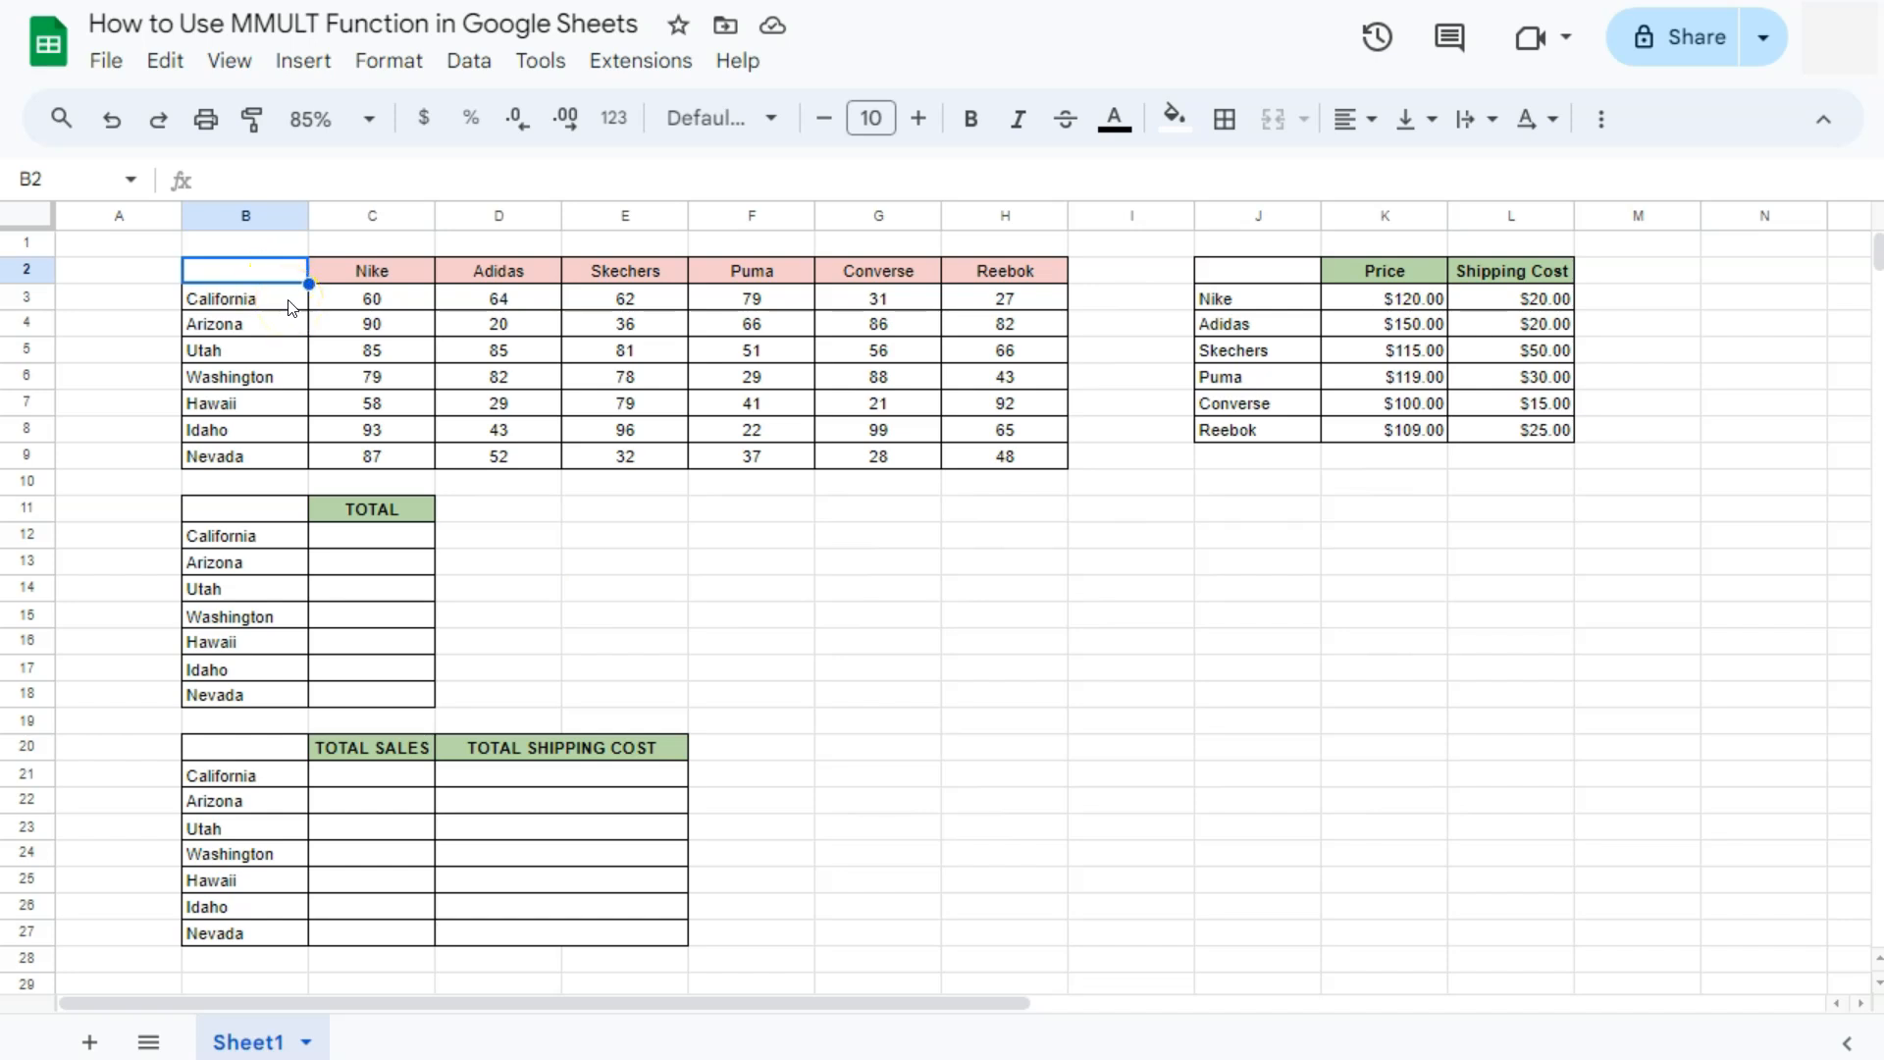
# - Examine the states, shoe brands and sales quantities in B2:H9, plus the price and shipping cost columns in K3:L8
pyautogui.moveTo(290, 300); pyautogui.dragTo(287, 454)
pyautogui.moveTo(385, 280); pyautogui.dragTo(1003, 283)
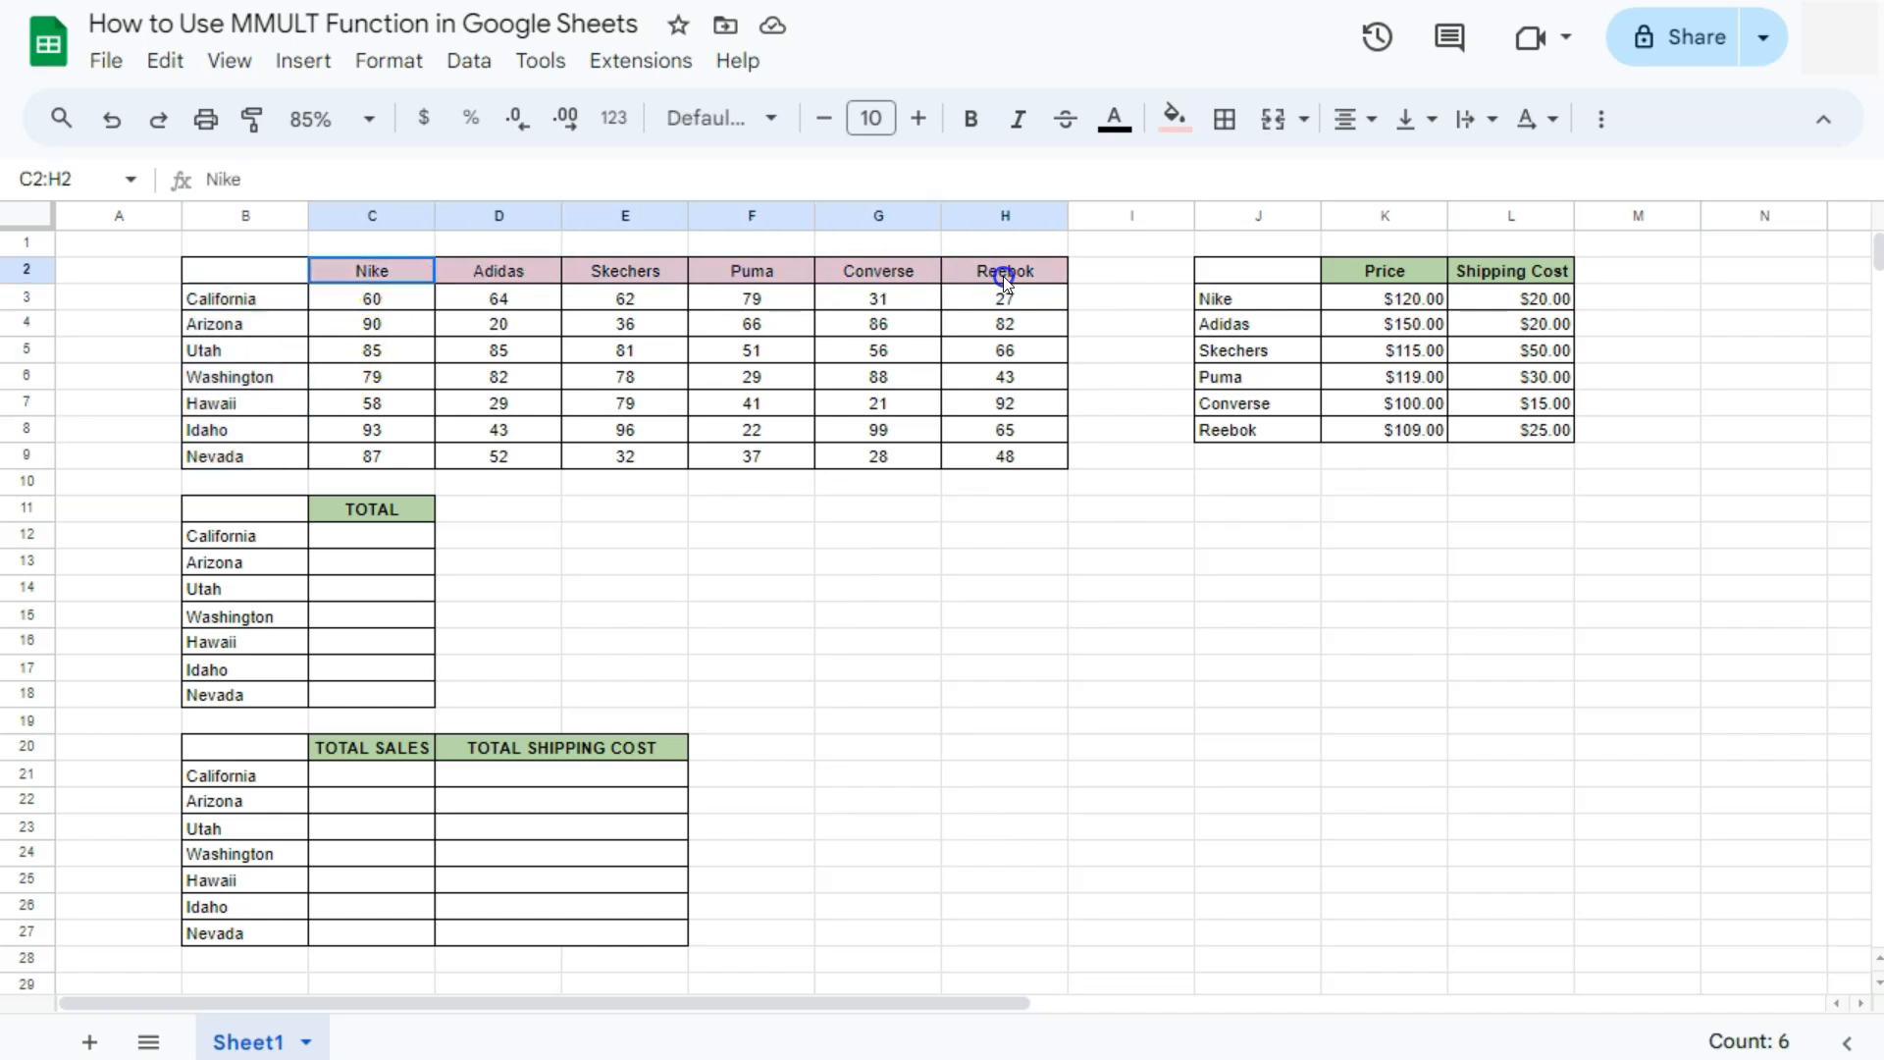
pyautogui.moveTo(402, 302); pyautogui.dragTo(962, 459)
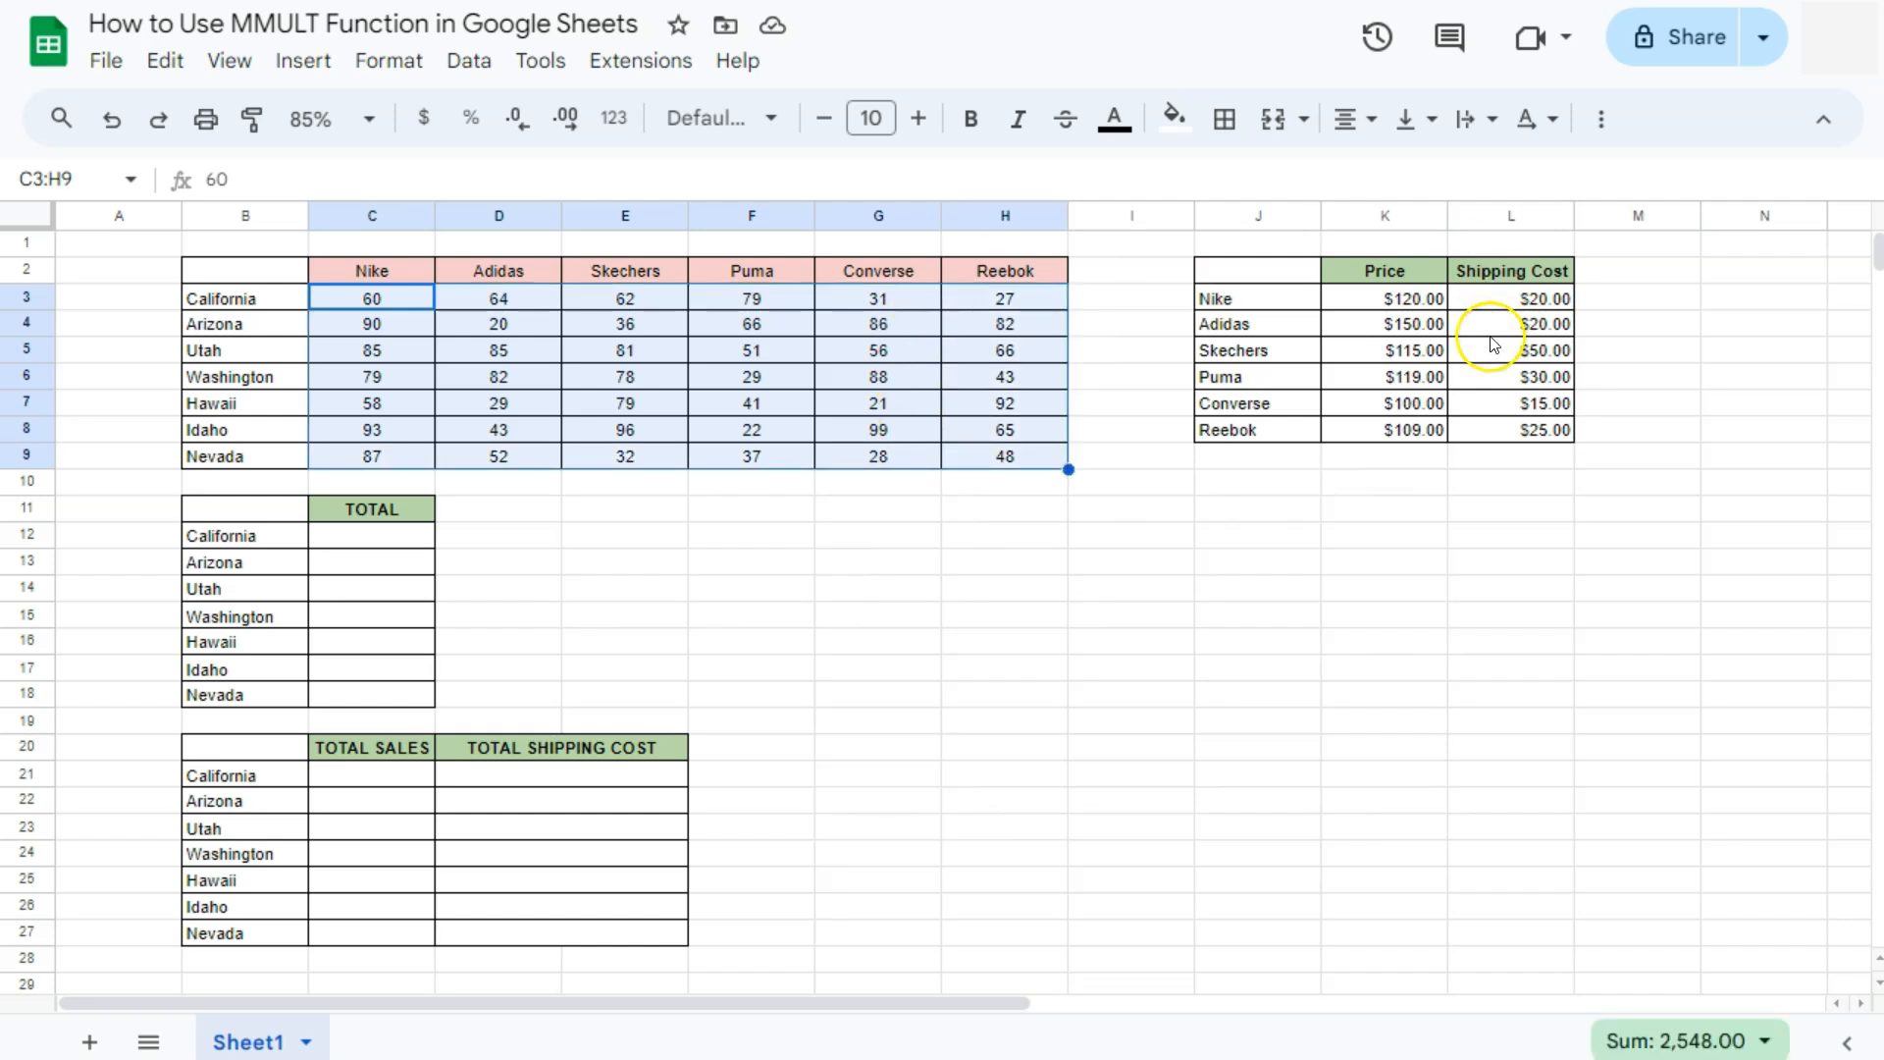
pyautogui.moveTo(1389, 296); pyautogui.dragTo(1404, 432)
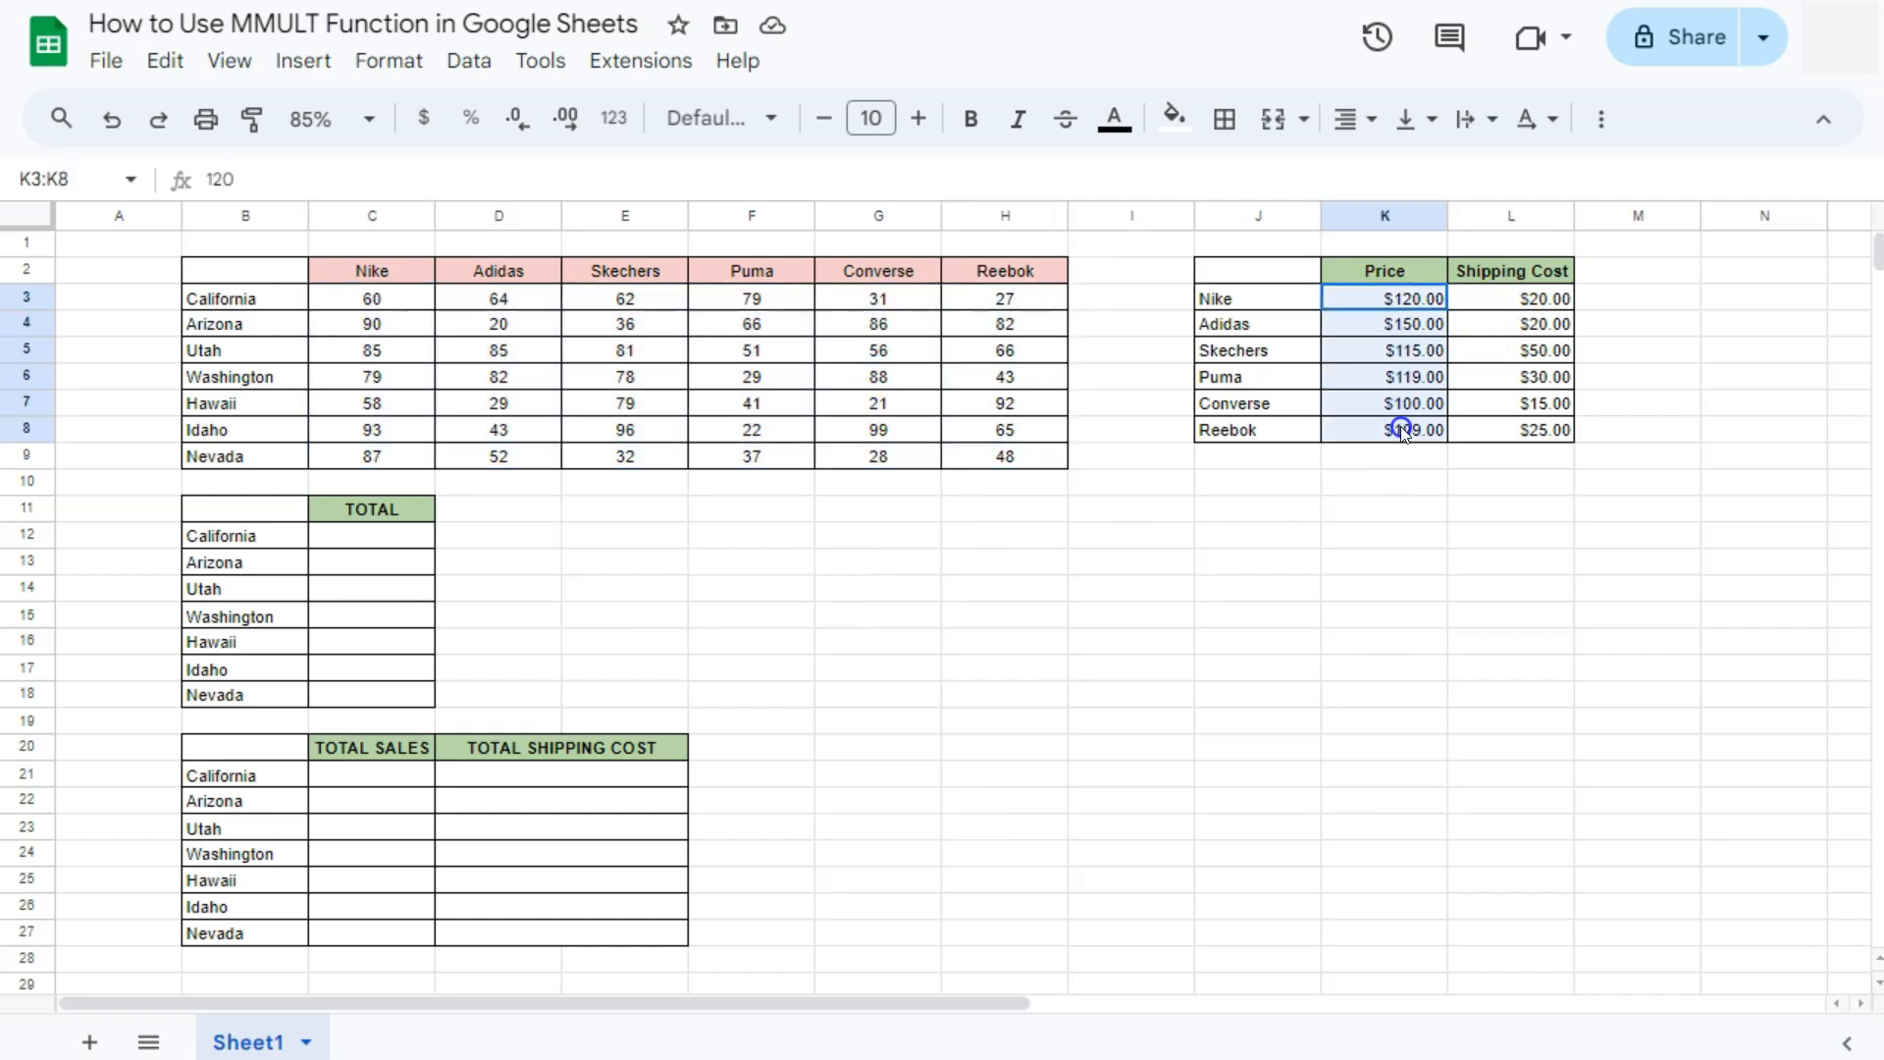
pyautogui.moveTo(1531, 298); pyautogui.dragTo(1541, 432)
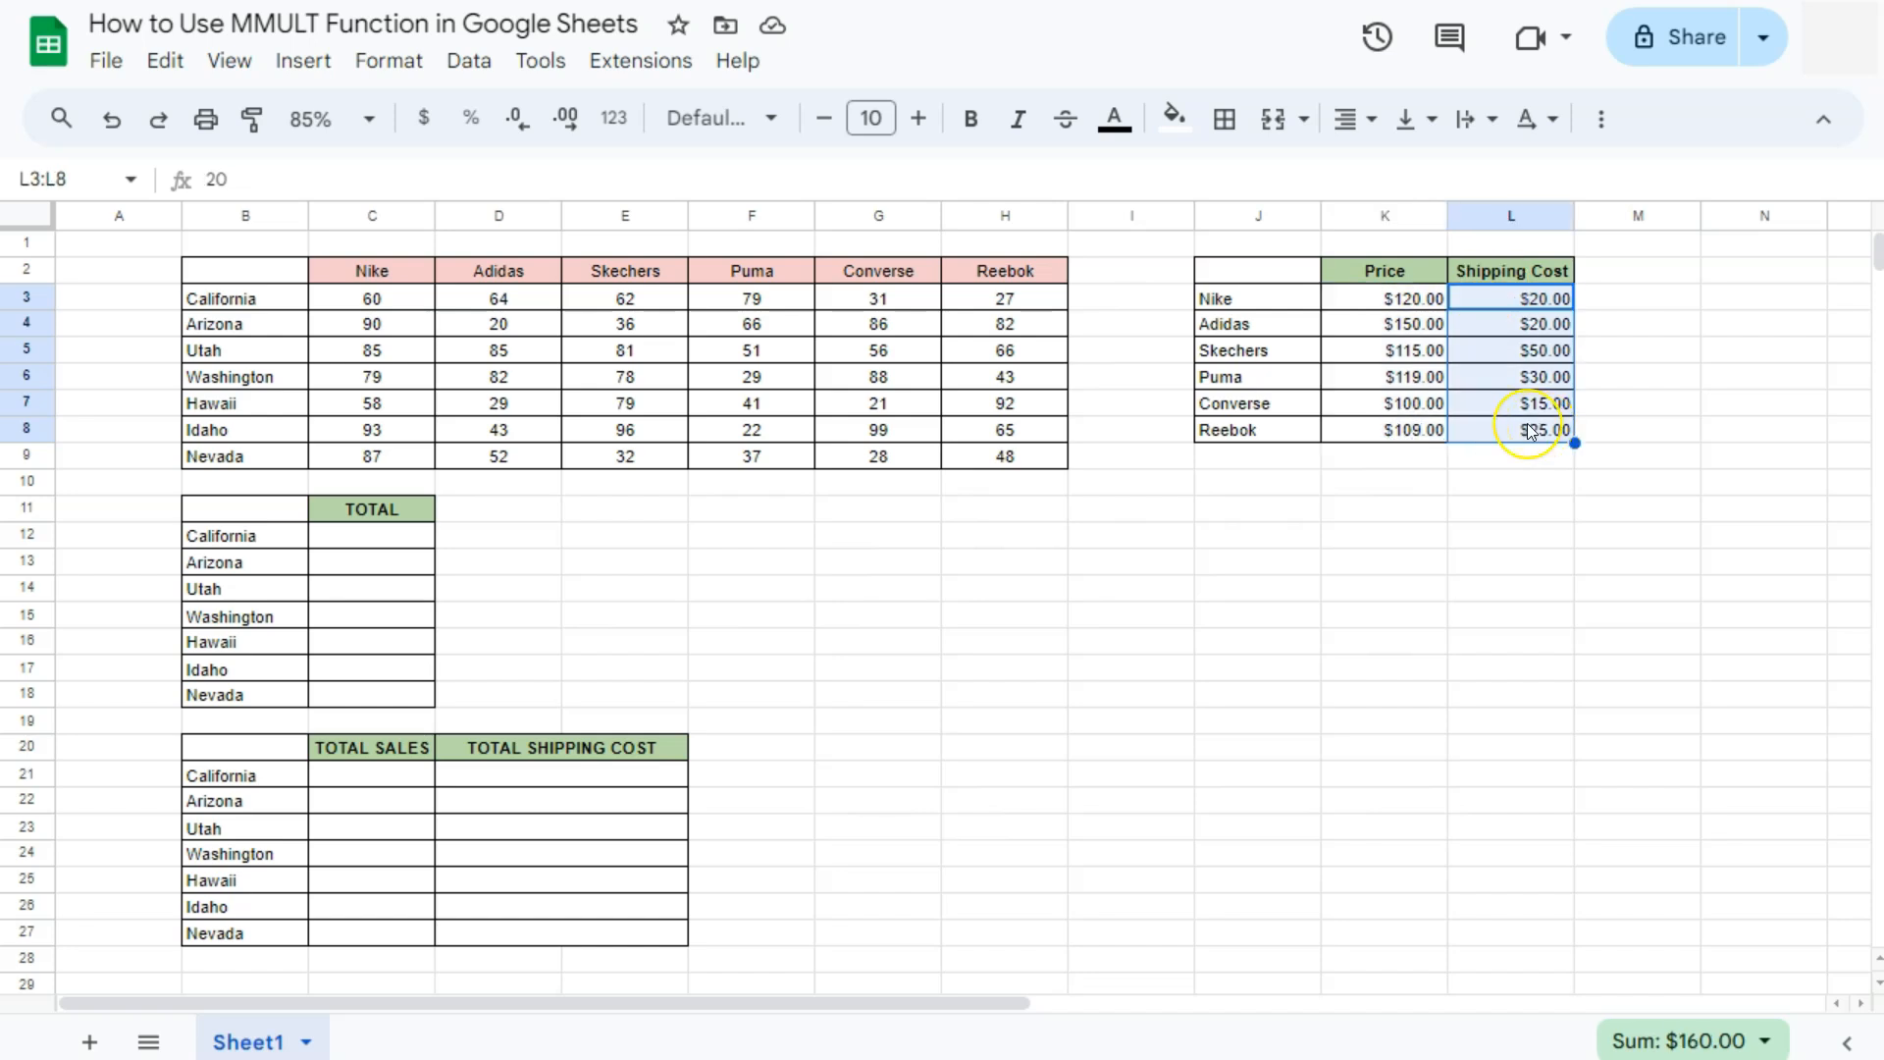
# - Trace how California's total pairs each brand quantity in C3:H3 with that brand's price in K3:K8
pyautogui.click(365, 547)
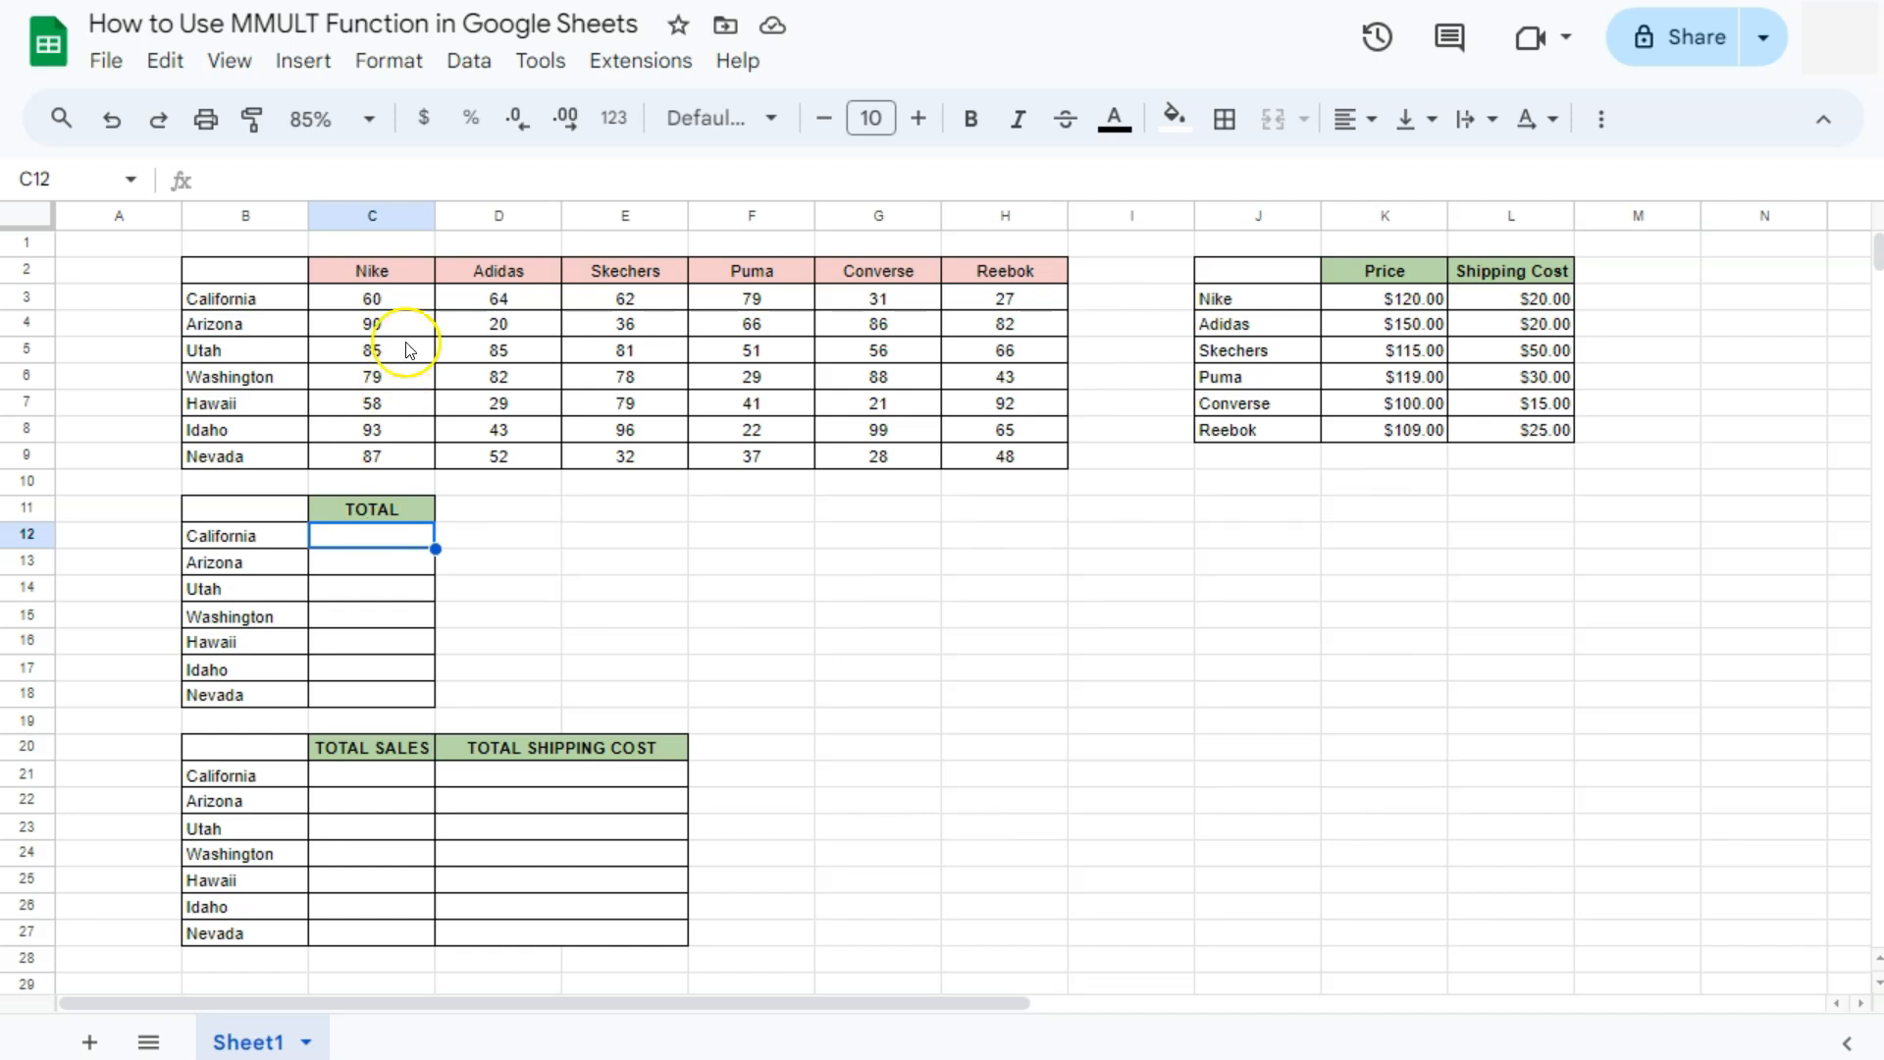
pyautogui.click(402, 304)
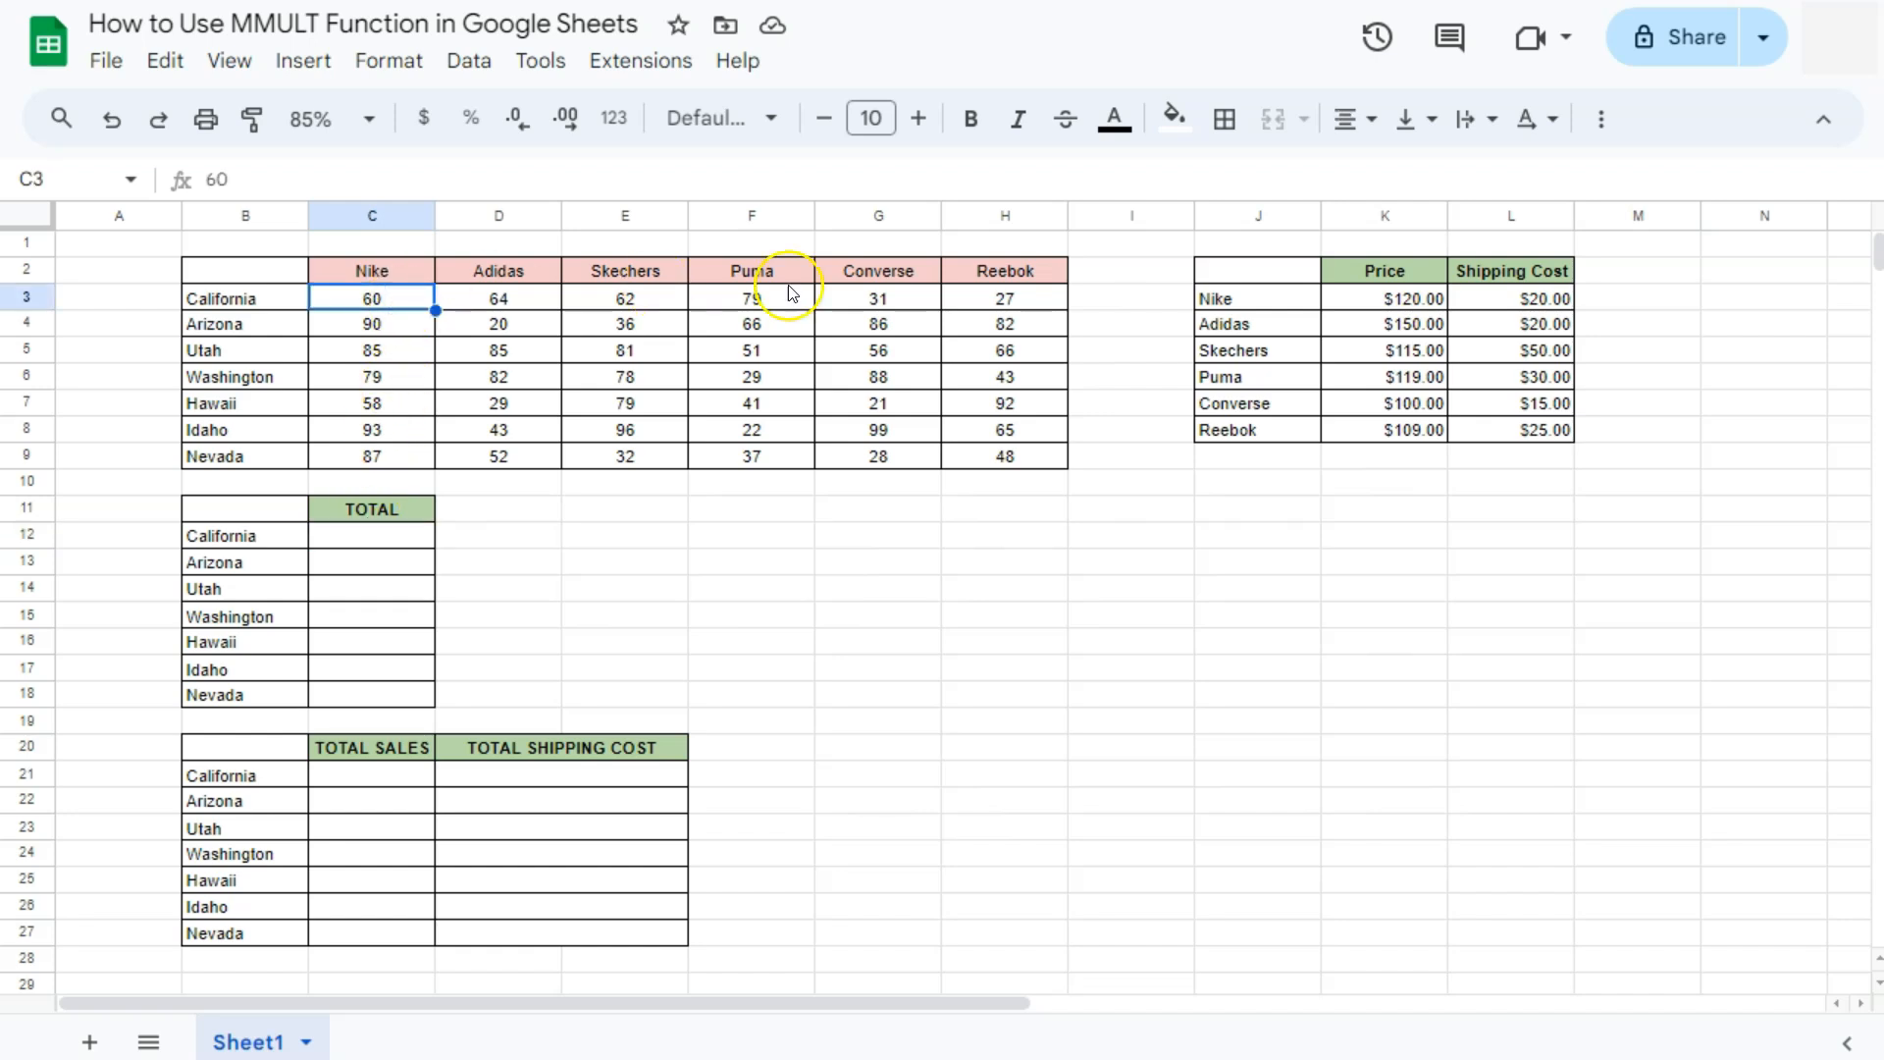
pyautogui.click(1378, 303)
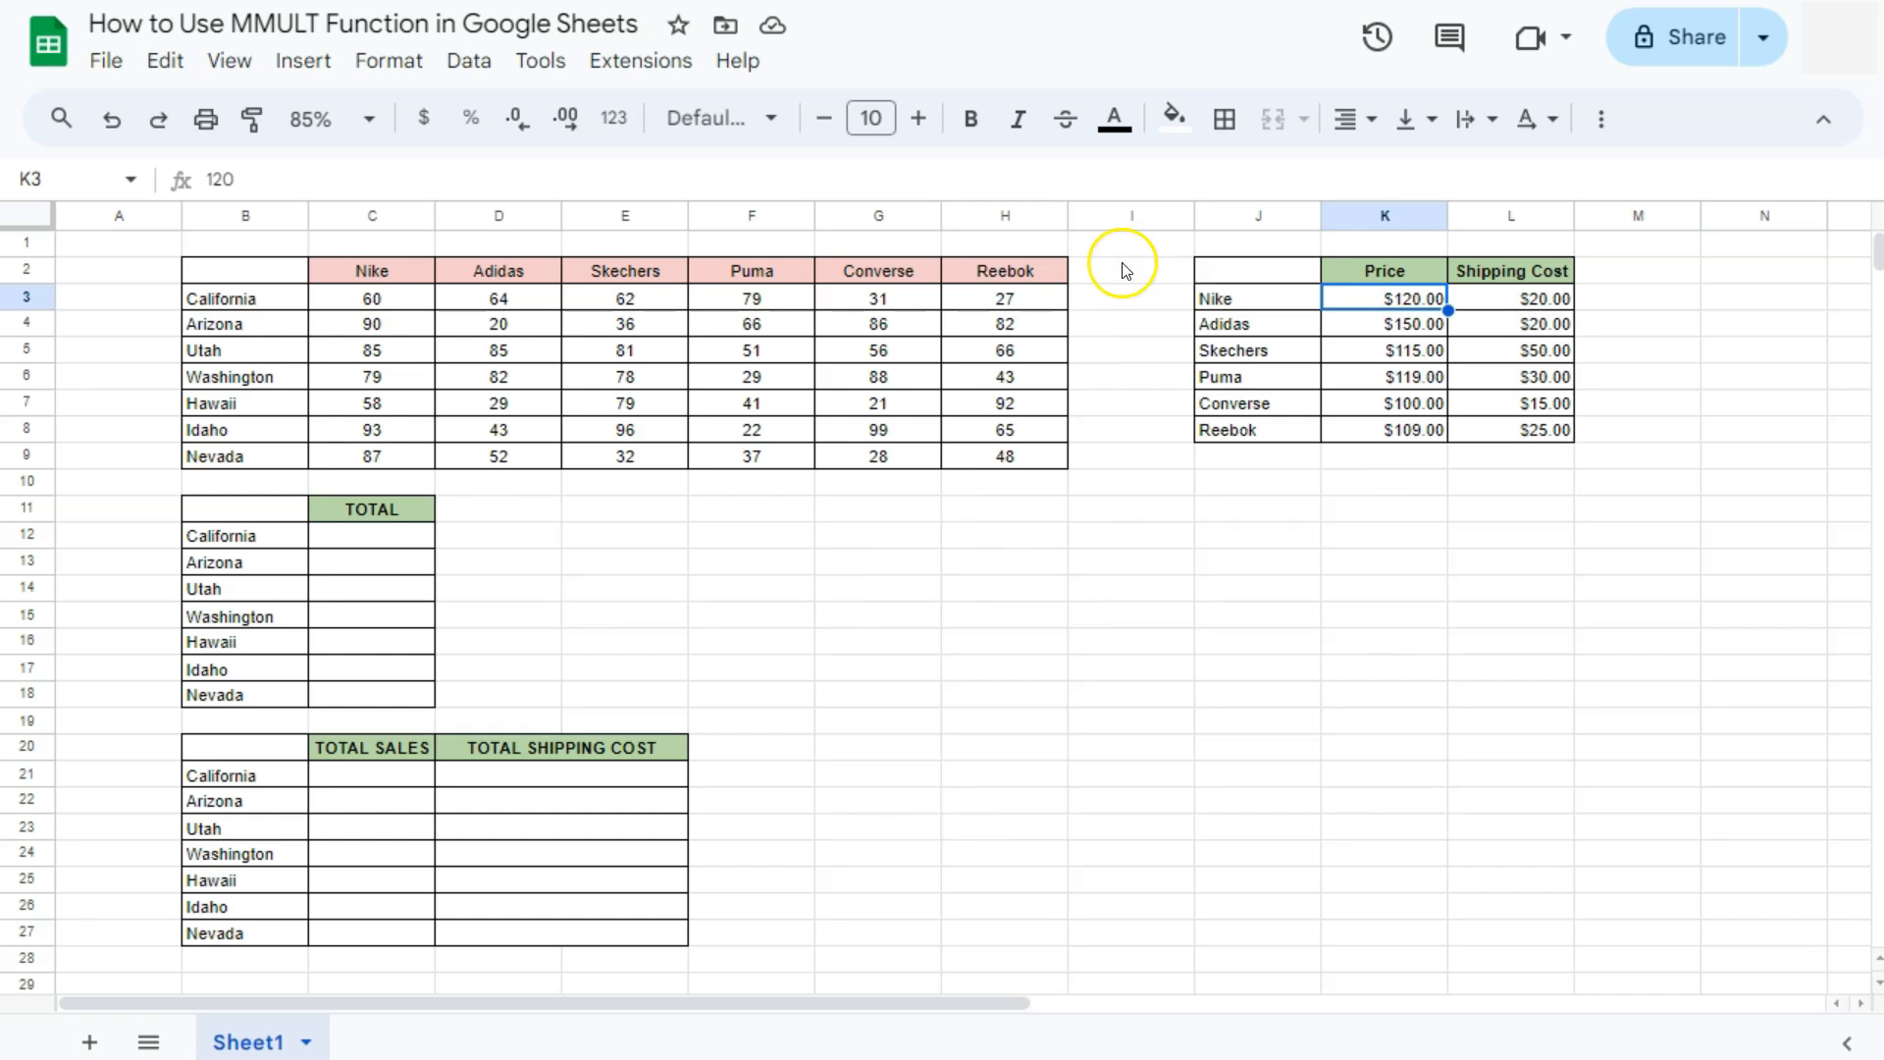
pyautogui.click(510, 299)
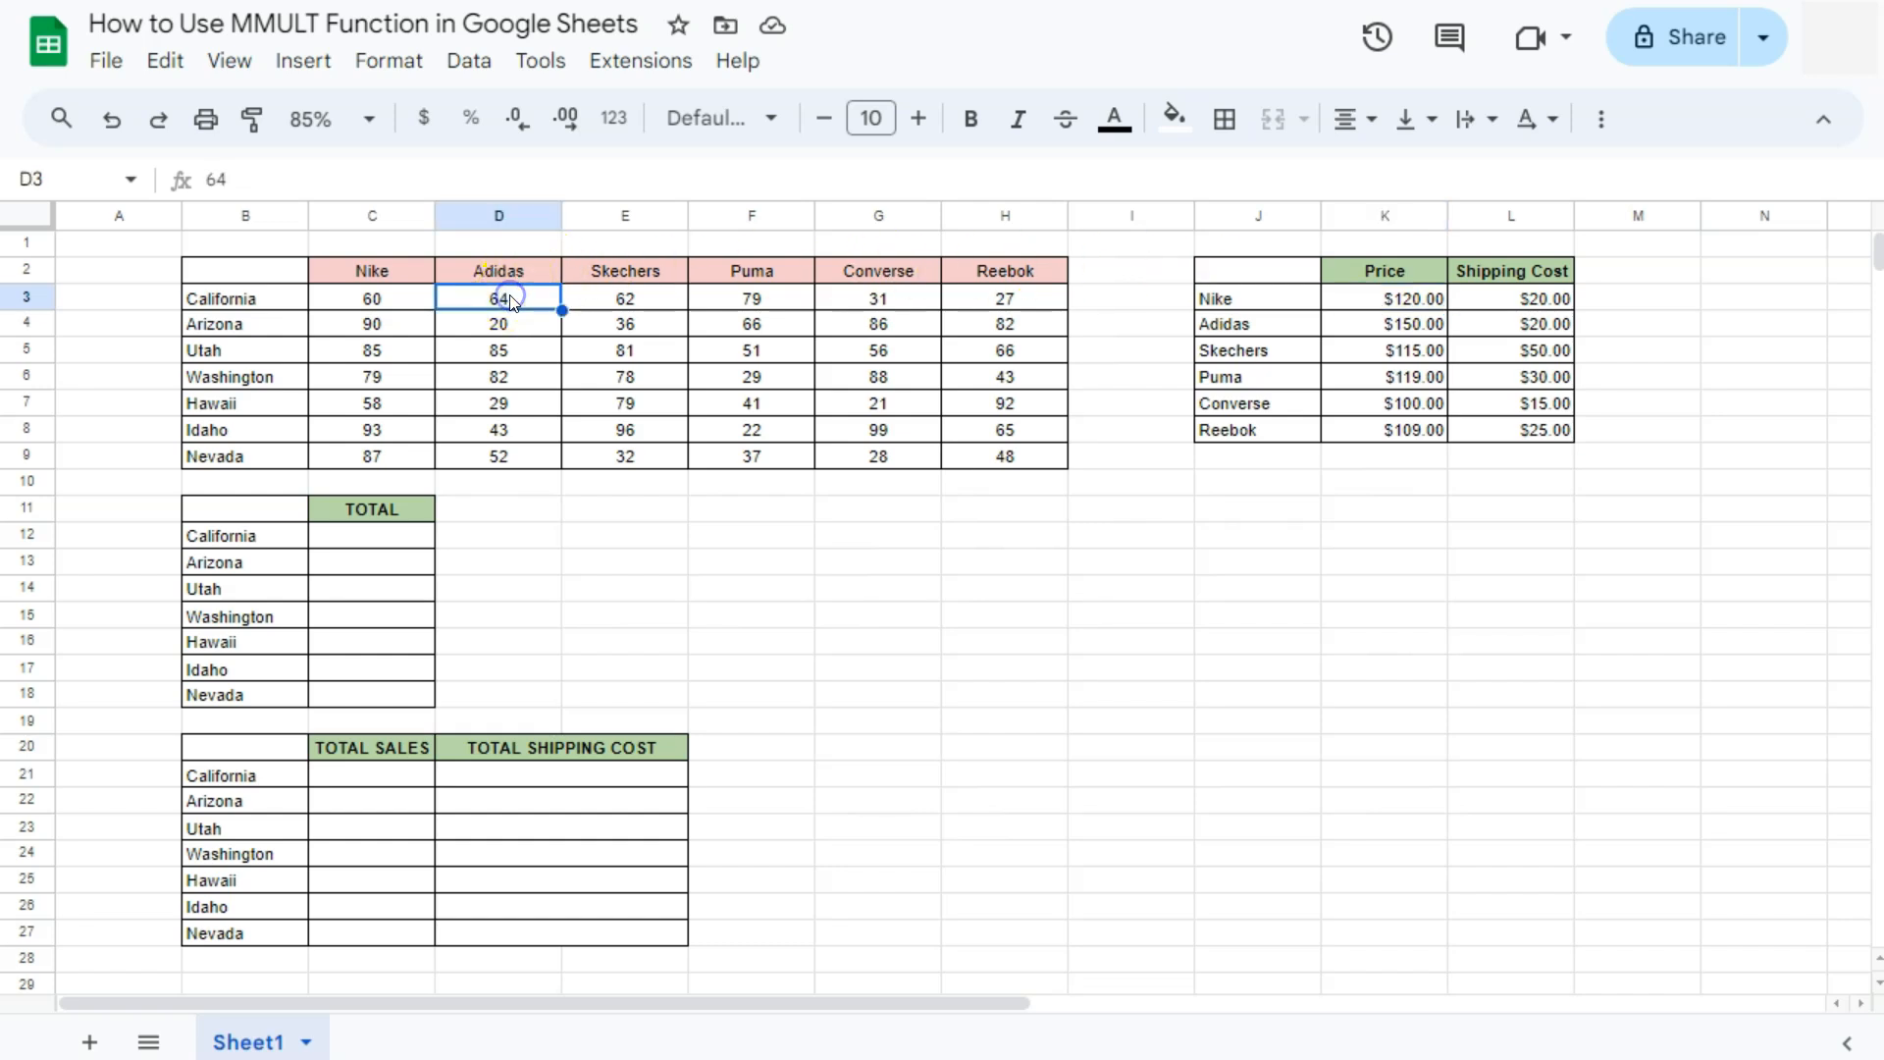
pyautogui.click(1378, 327)
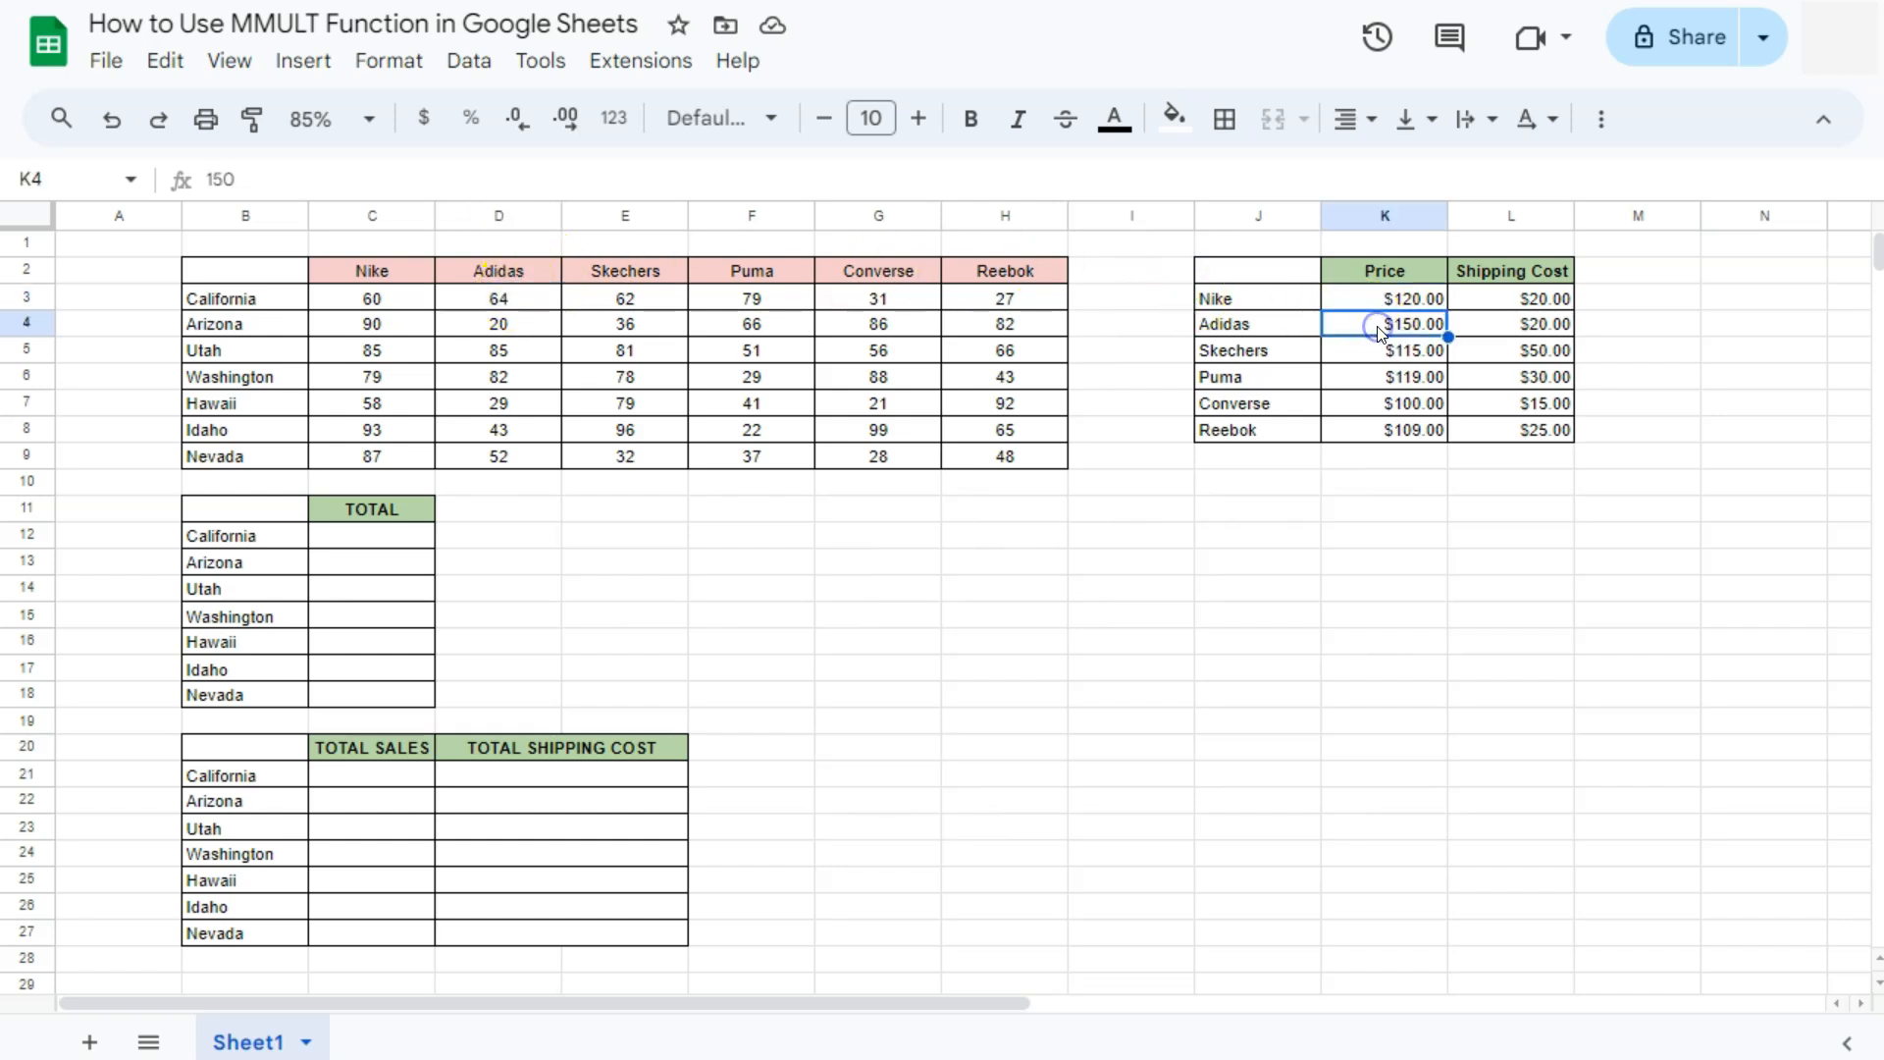
pyautogui.click(655, 297)
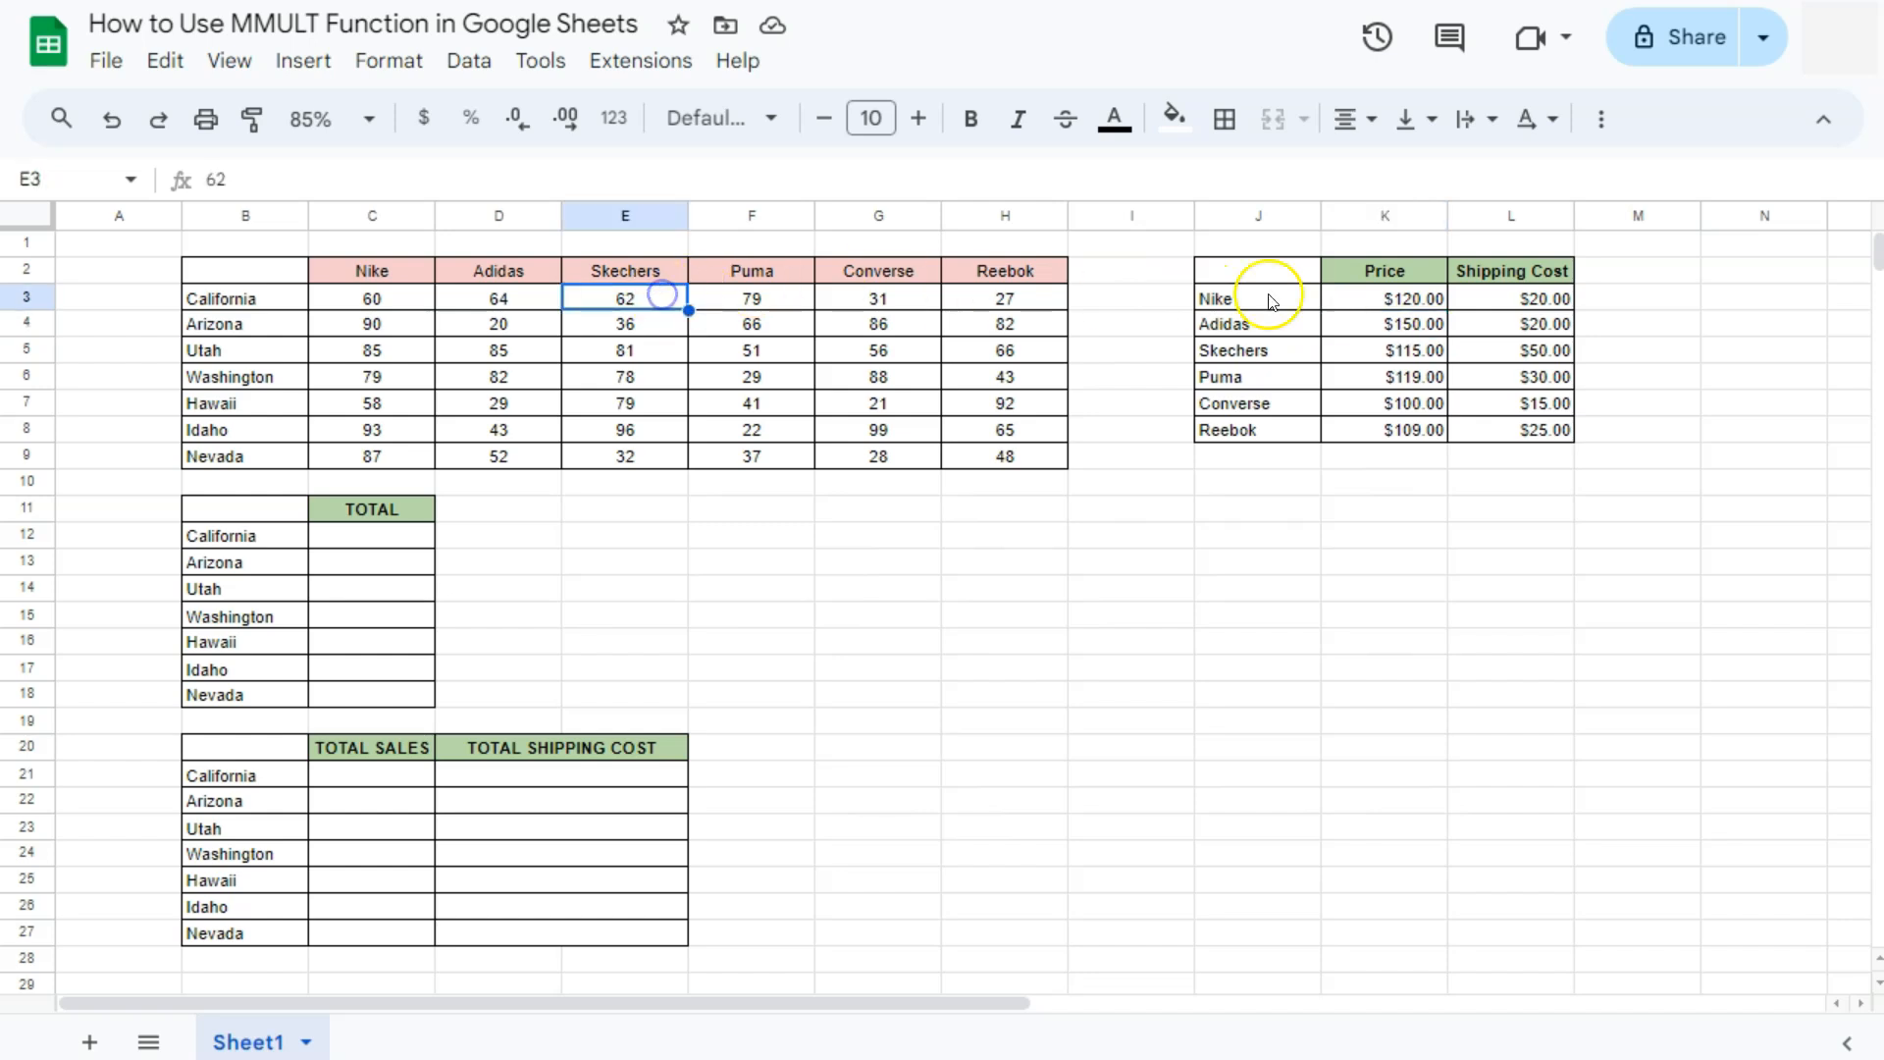
pyautogui.click(1395, 349)
pyautogui.click(751, 299)
pyautogui.click(1395, 379)
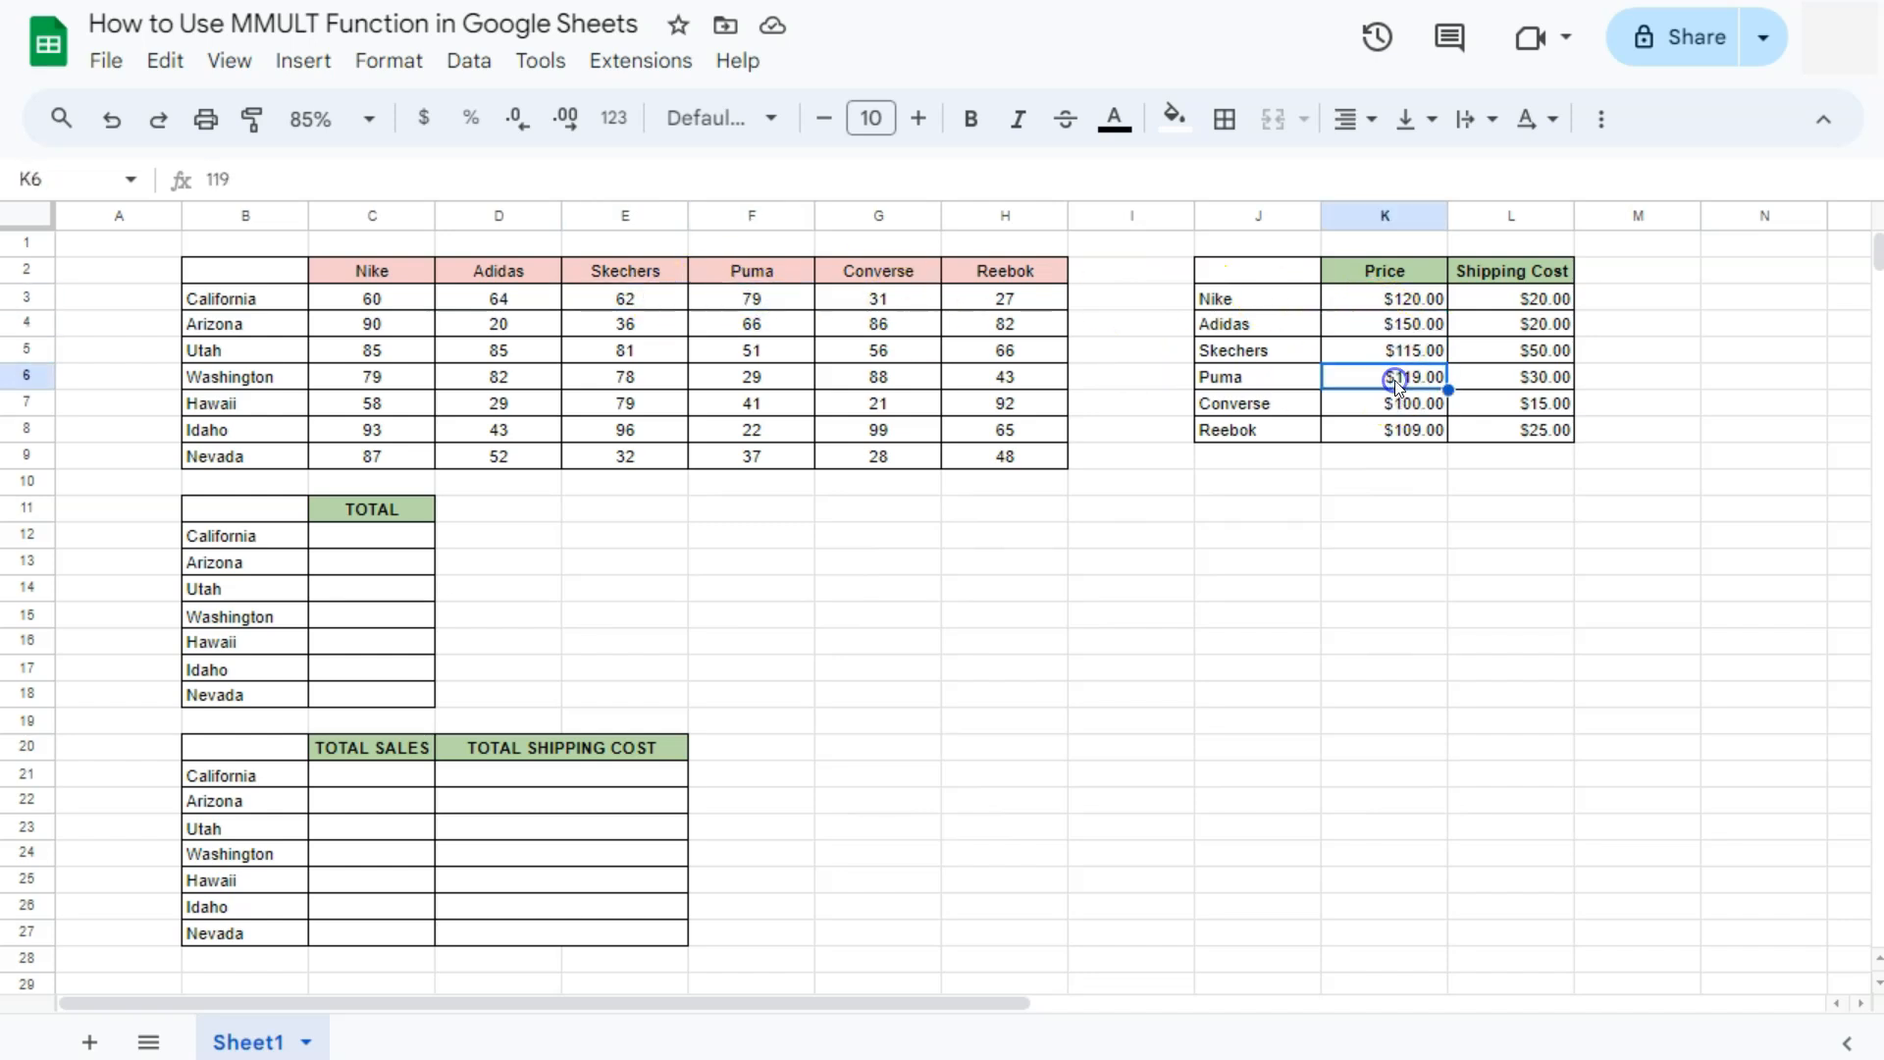
pyautogui.click(862, 297)
pyautogui.click(1369, 402)
pyautogui.click(1043, 302)
pyautogui.click(1385, 430)
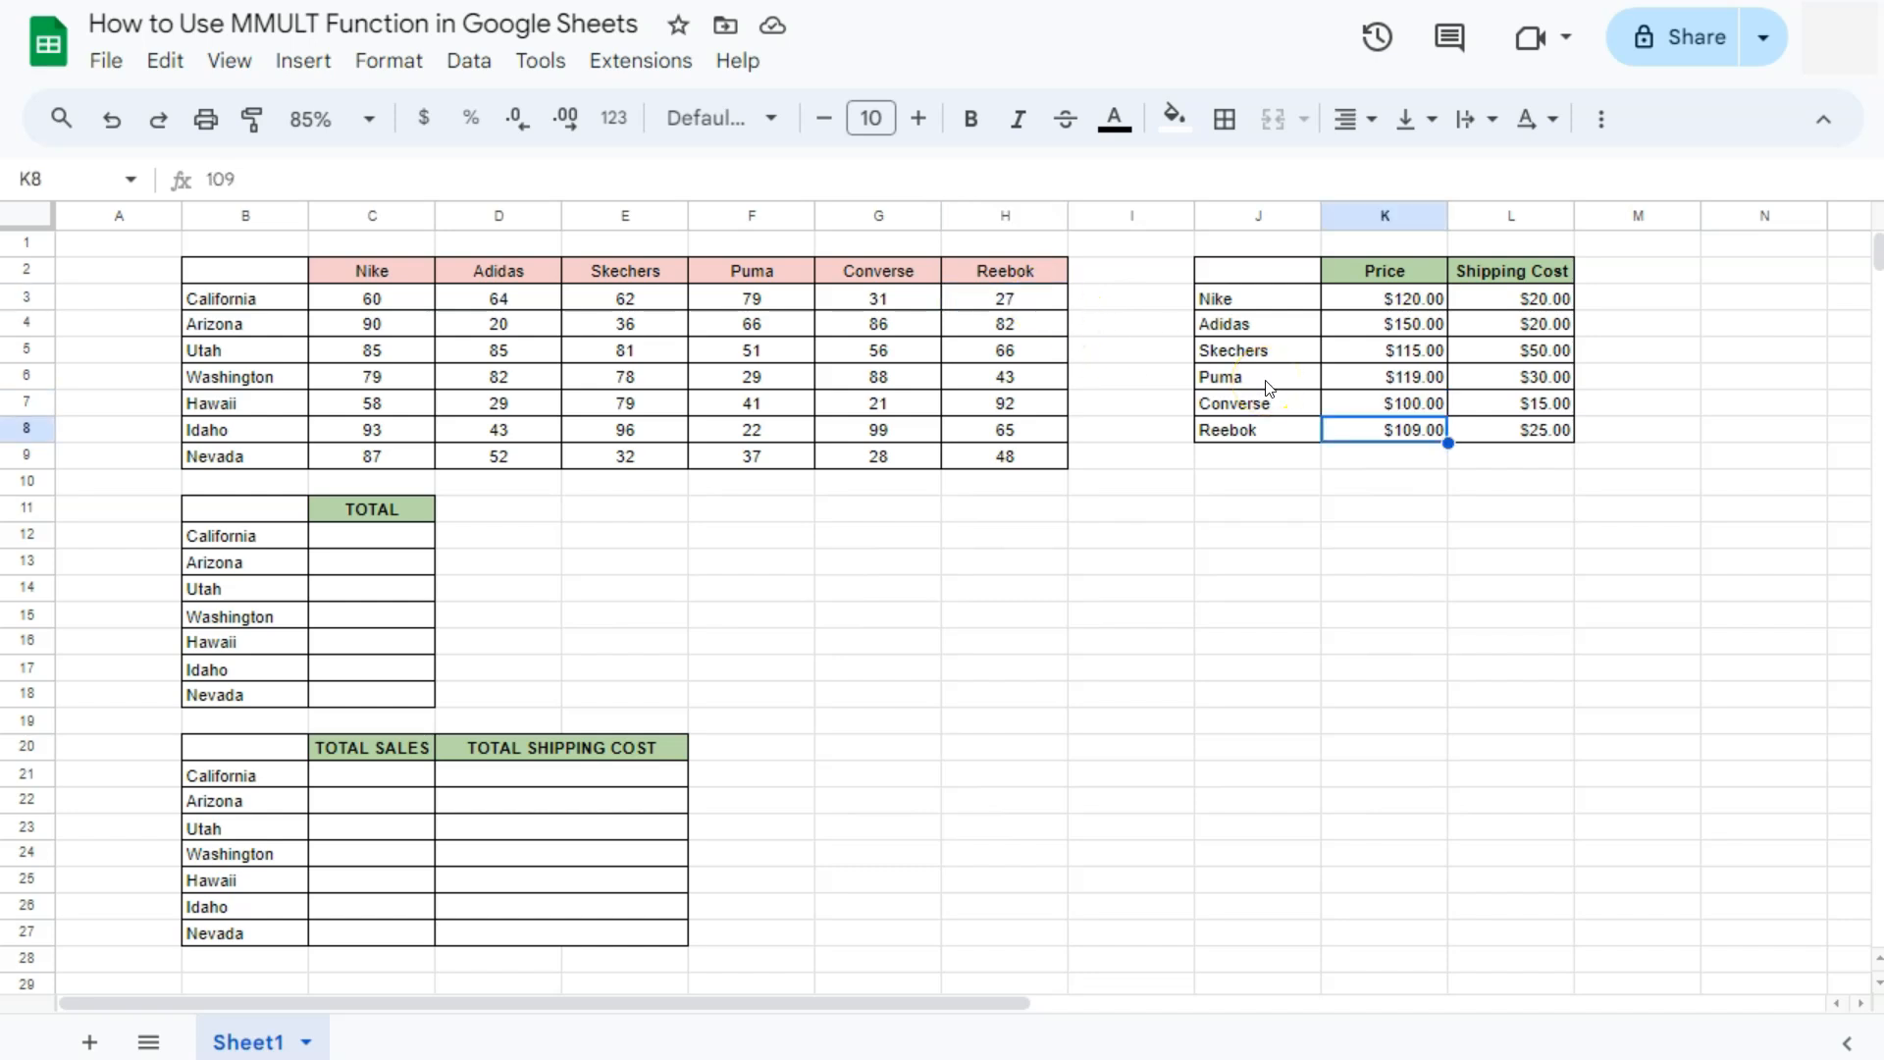
pyautogui.moveTo(403, 295); pyautogui.dragTo(967, 306)
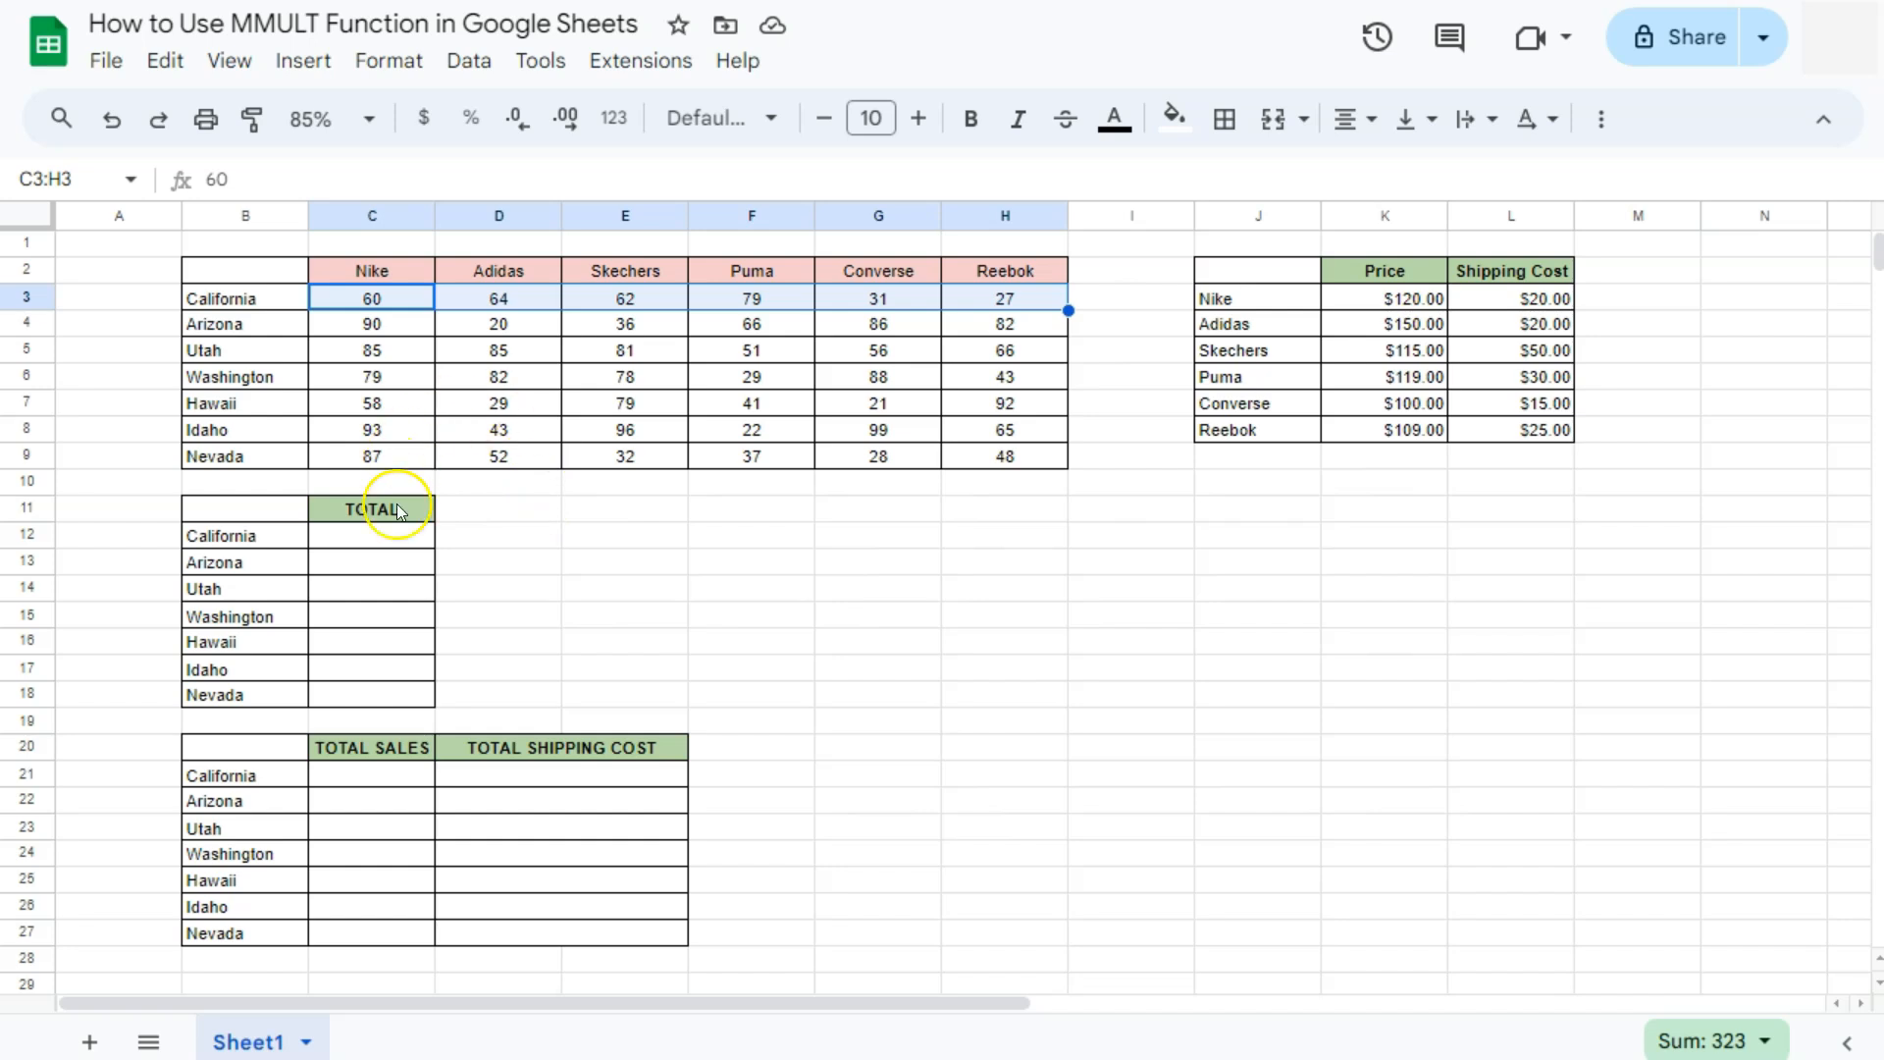
# - Calculate California's total in C12 with an MMULT formula multiplying C3:H3 by the prices in K3:K8
pyautogui.click(395, 541)
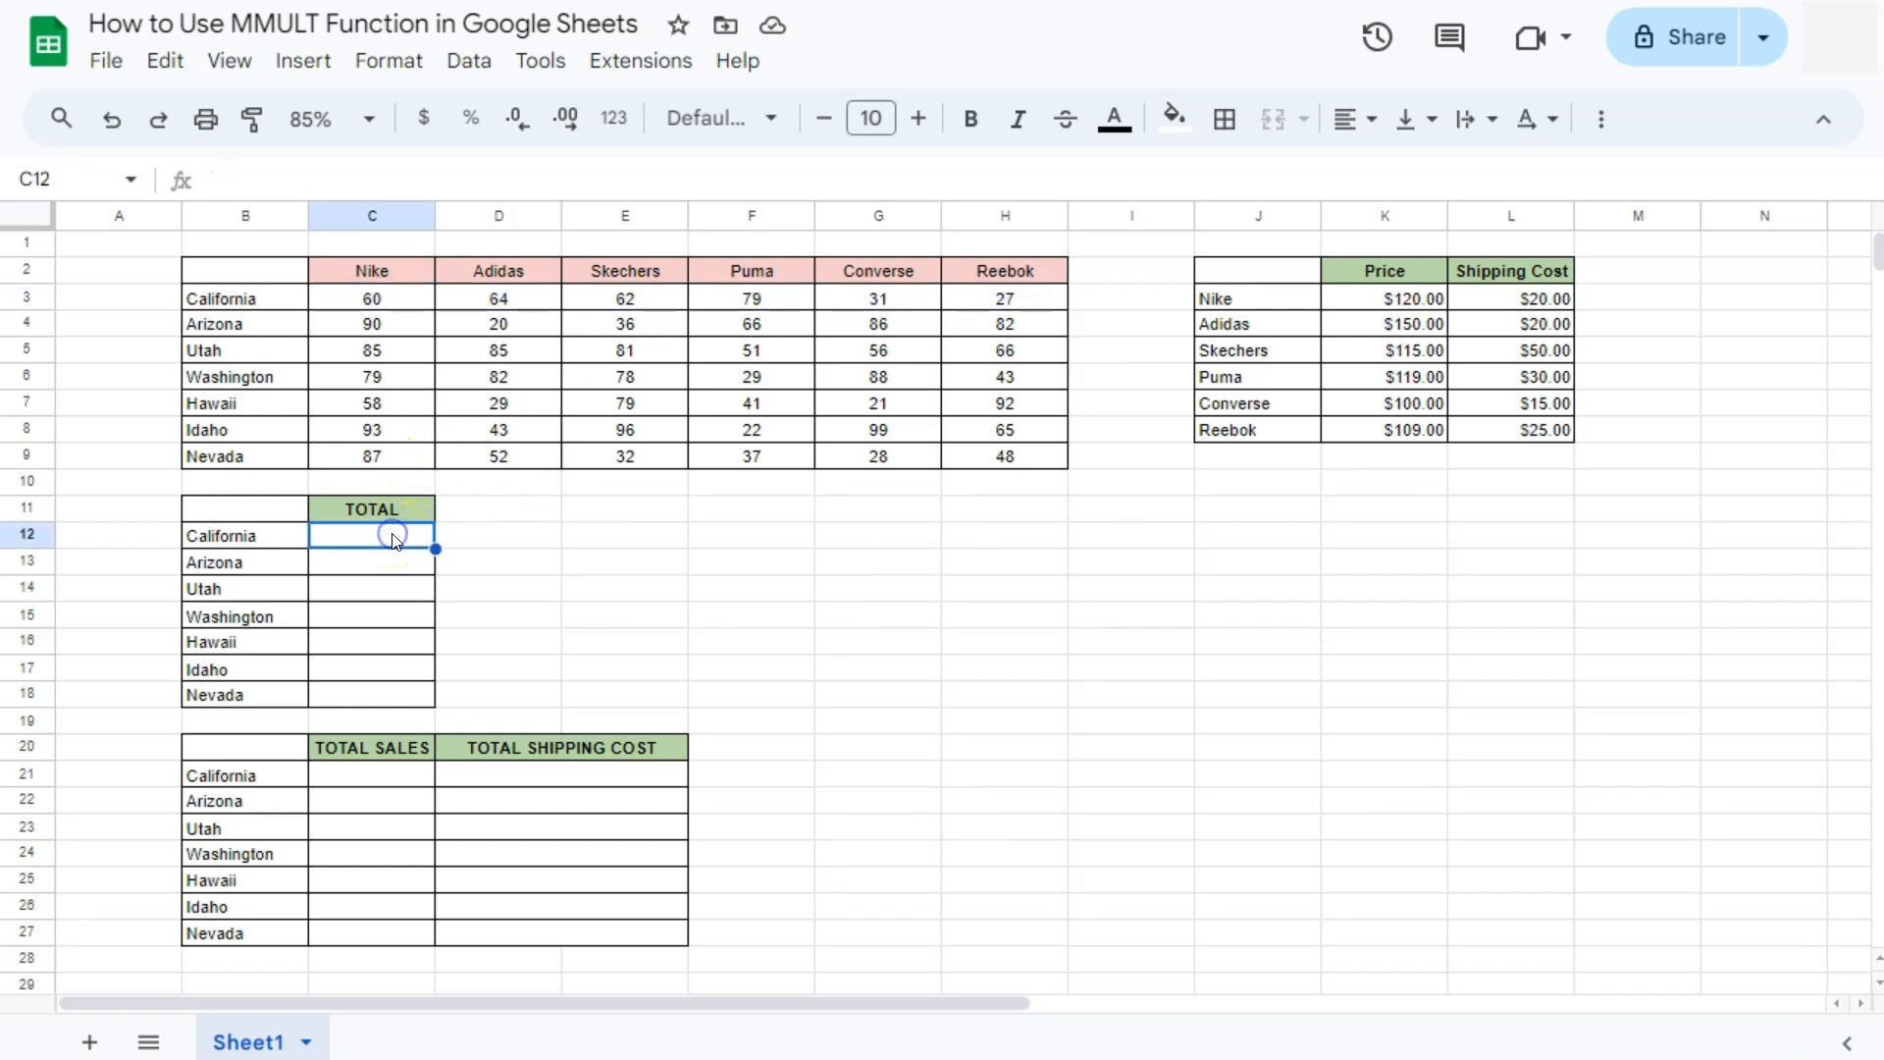
pyautogui.write('=MMULT(')
pyautogui.press('Tab')
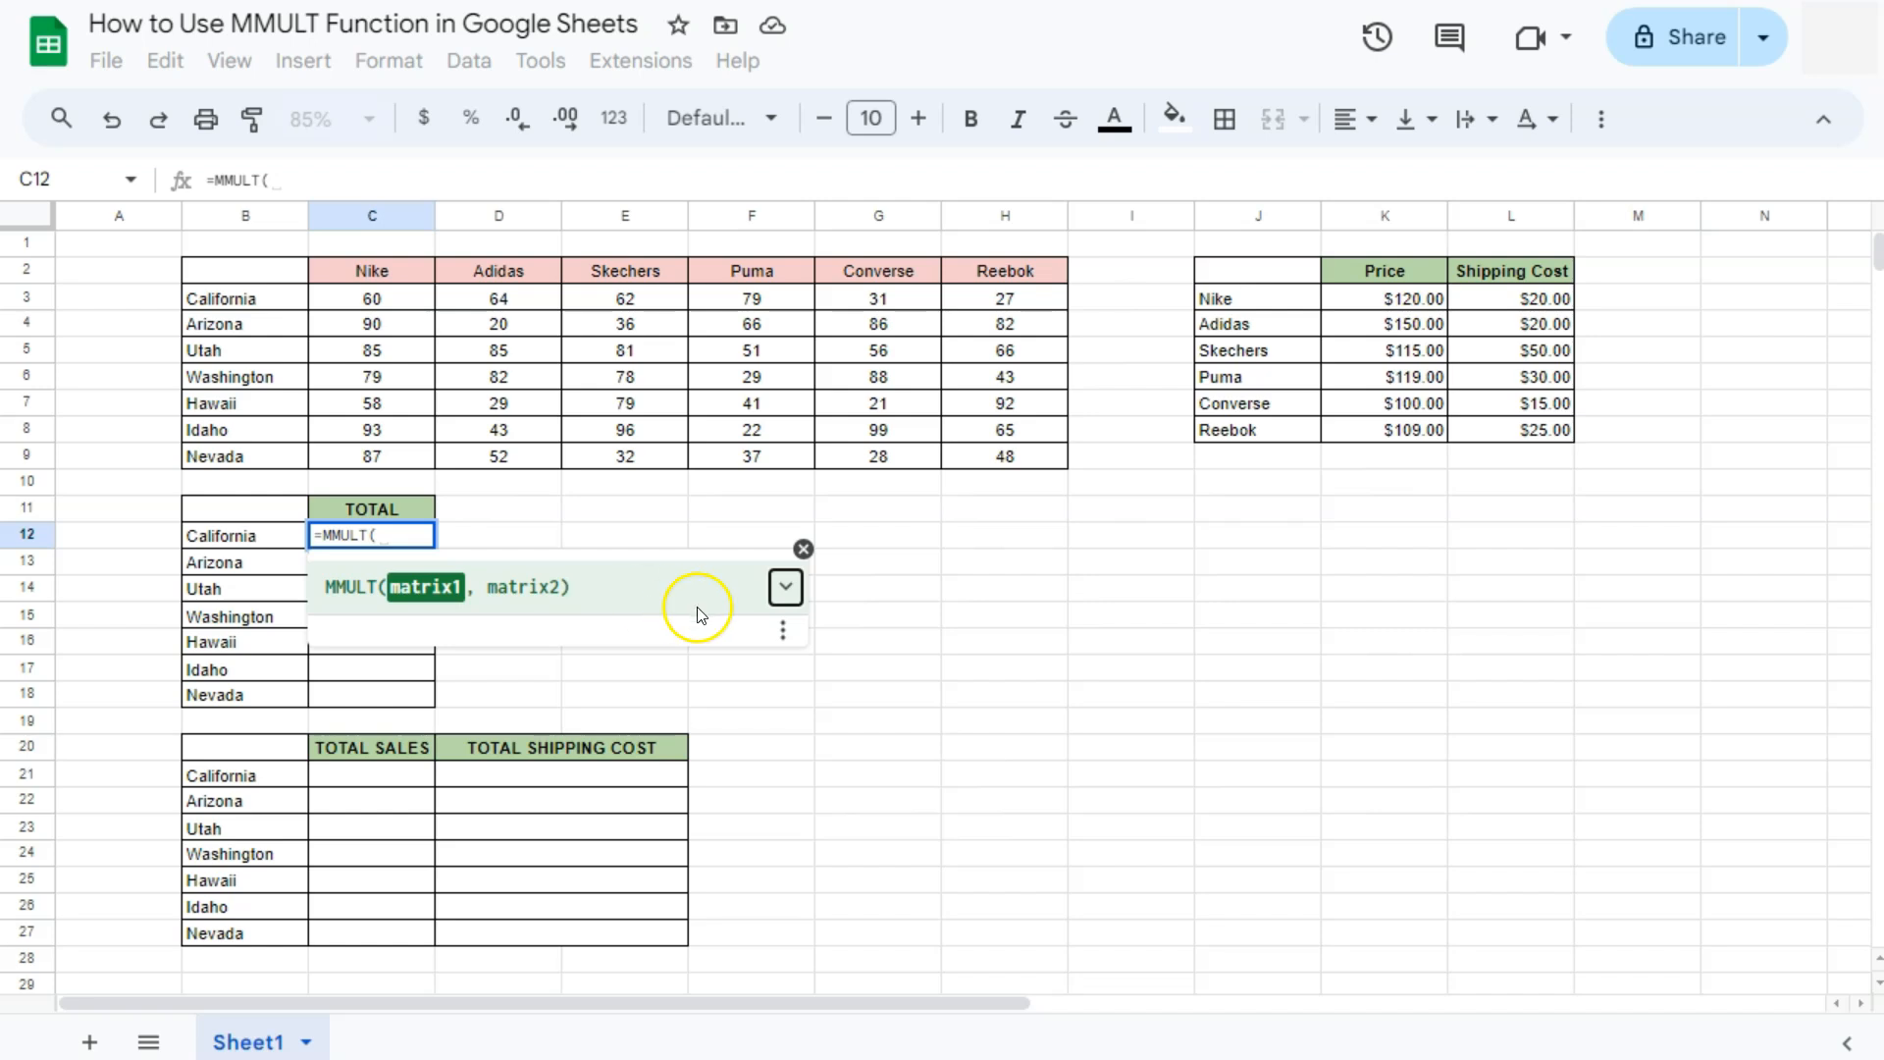
pyautogui.click(785, 587)
pyautogui.moveTo(408, 307); pyautogui.dragTo(956, 309)
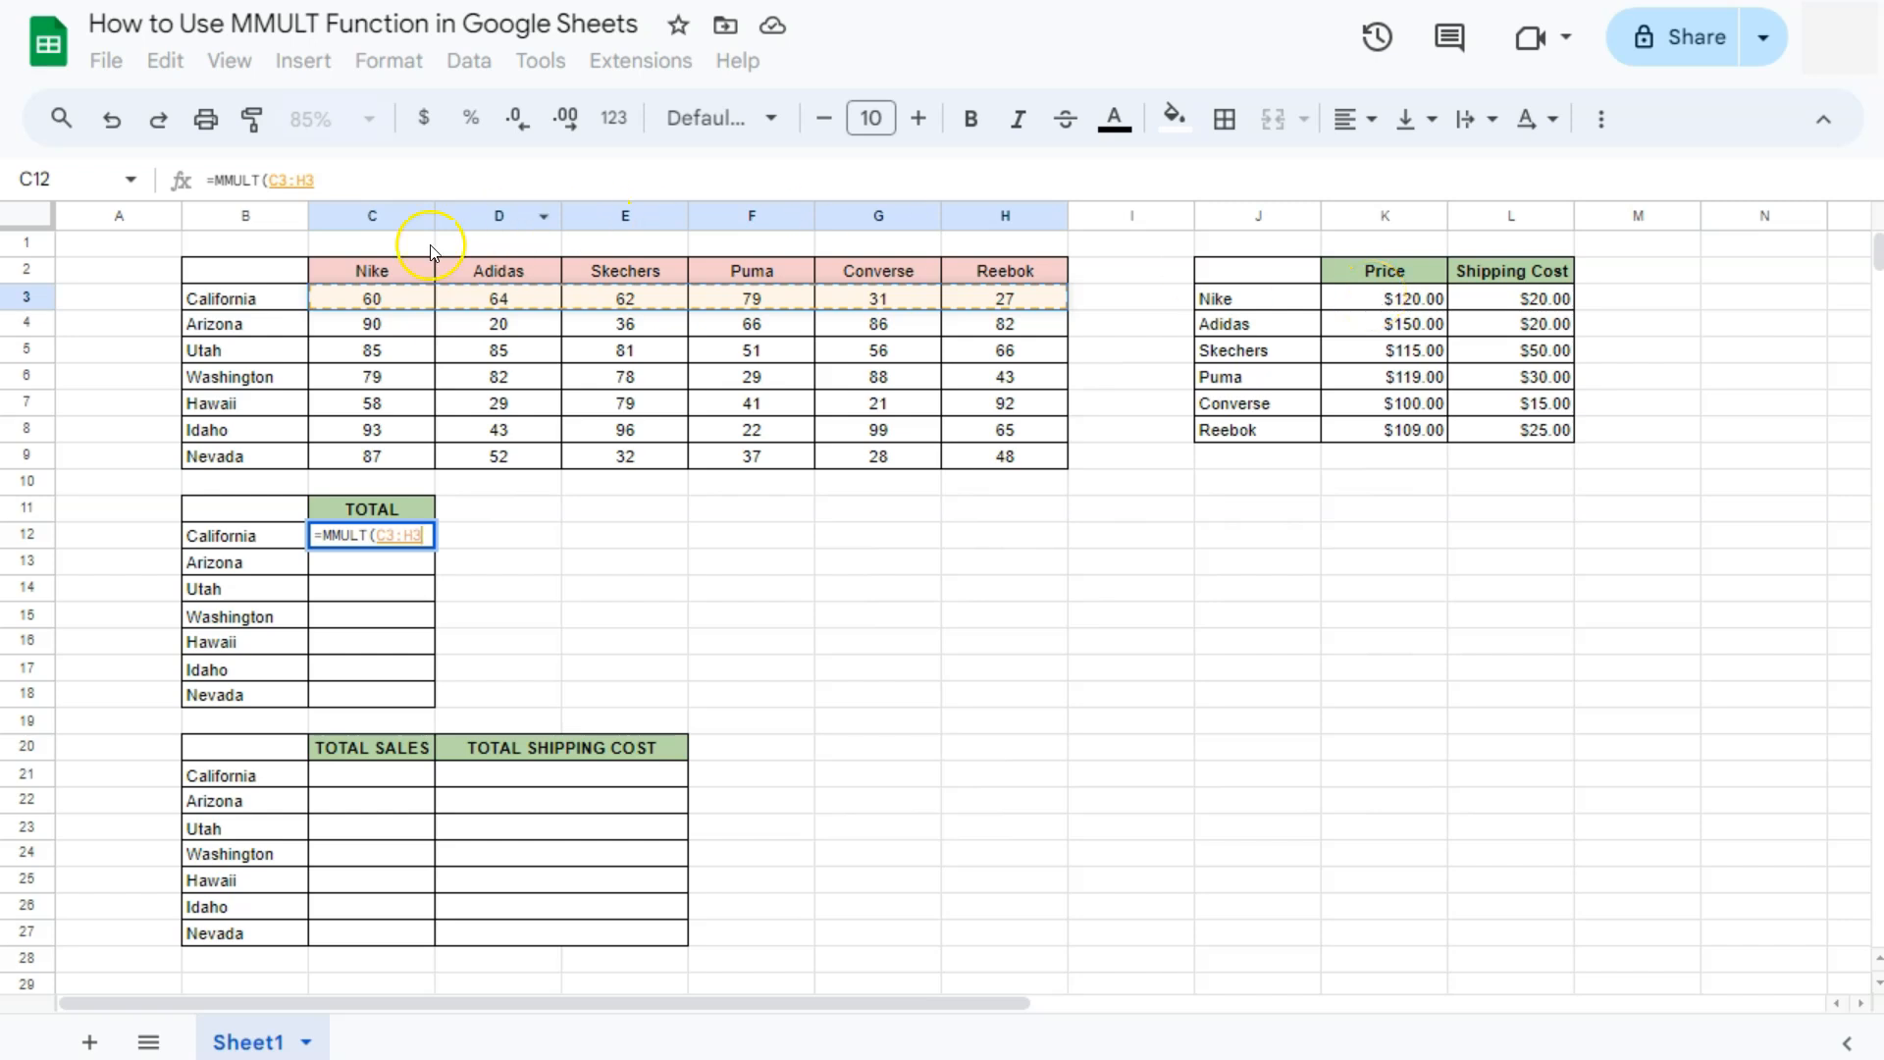
pyautogui.click(1370, 301)
pyautogui.moveTo(393, 297); pyautogui.dragTo(951, 302)
pyautogui.write(',')
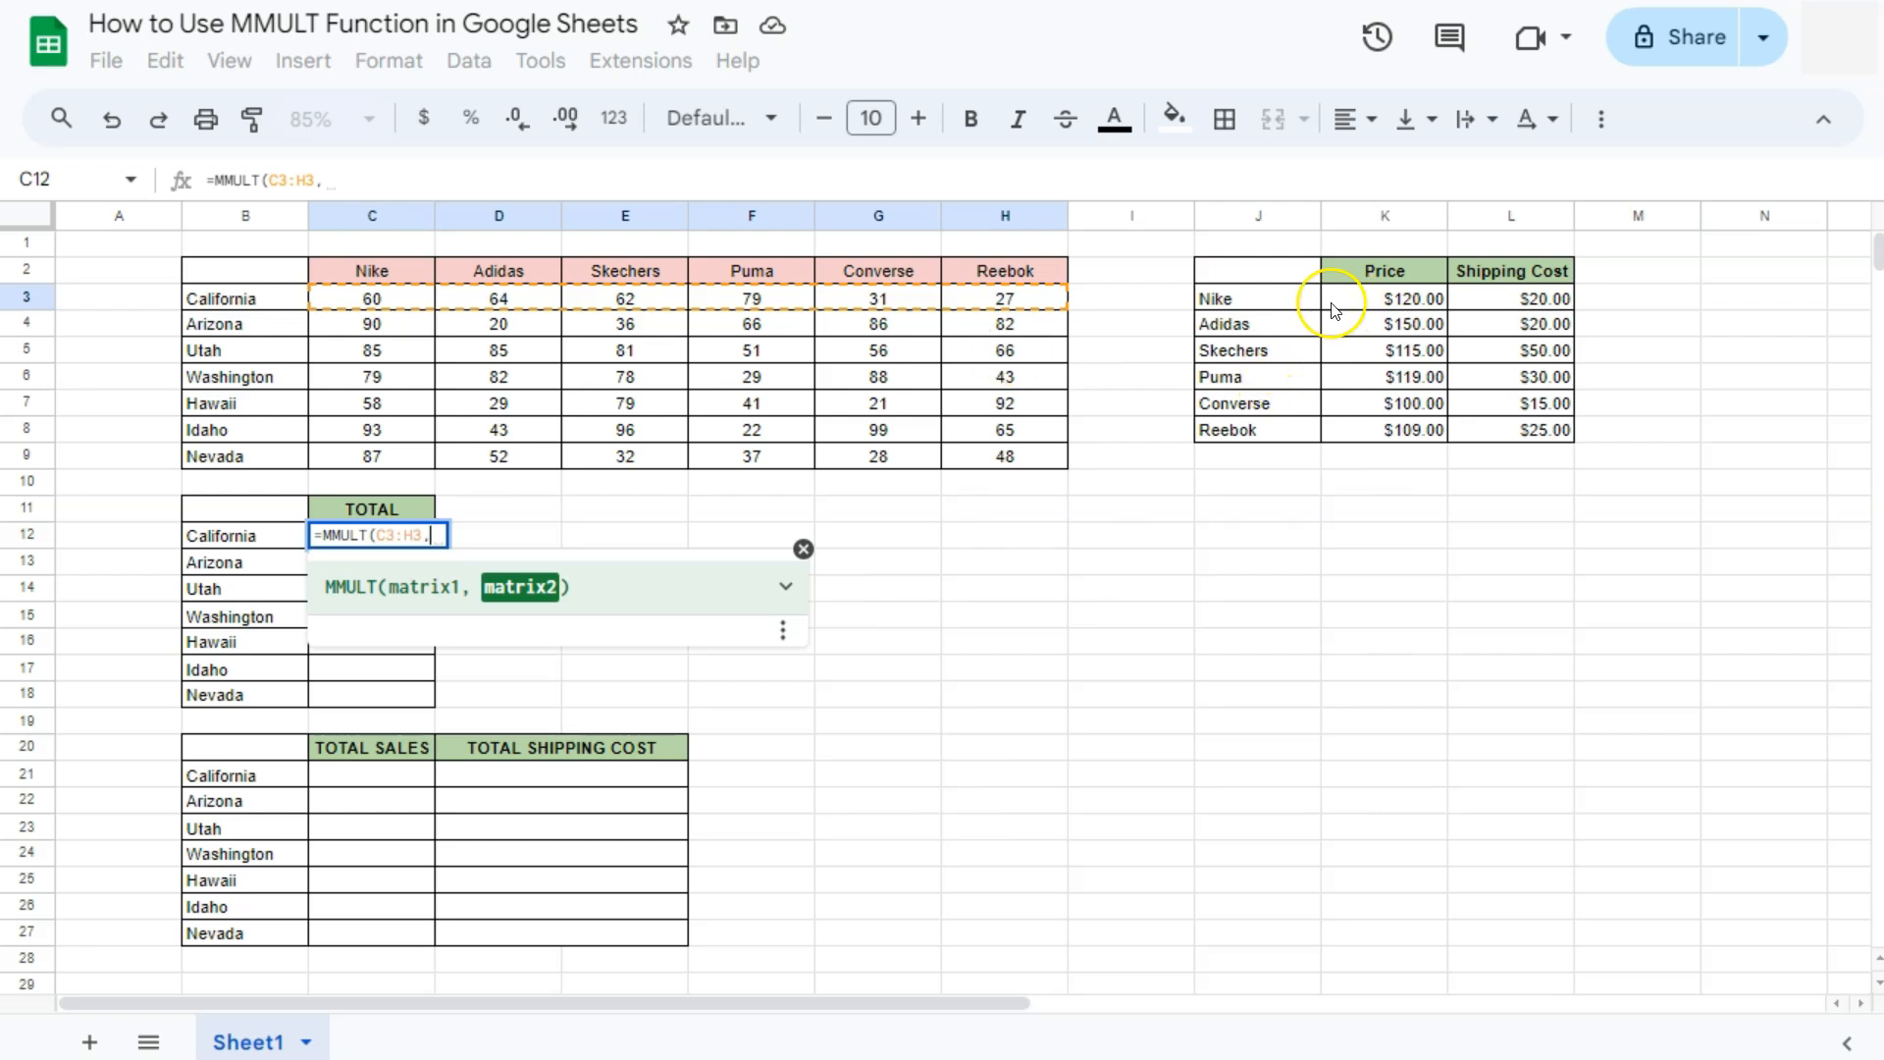
pyautogui.moveTo(1370, 300); pyautogui.dragTo(1380, 422)
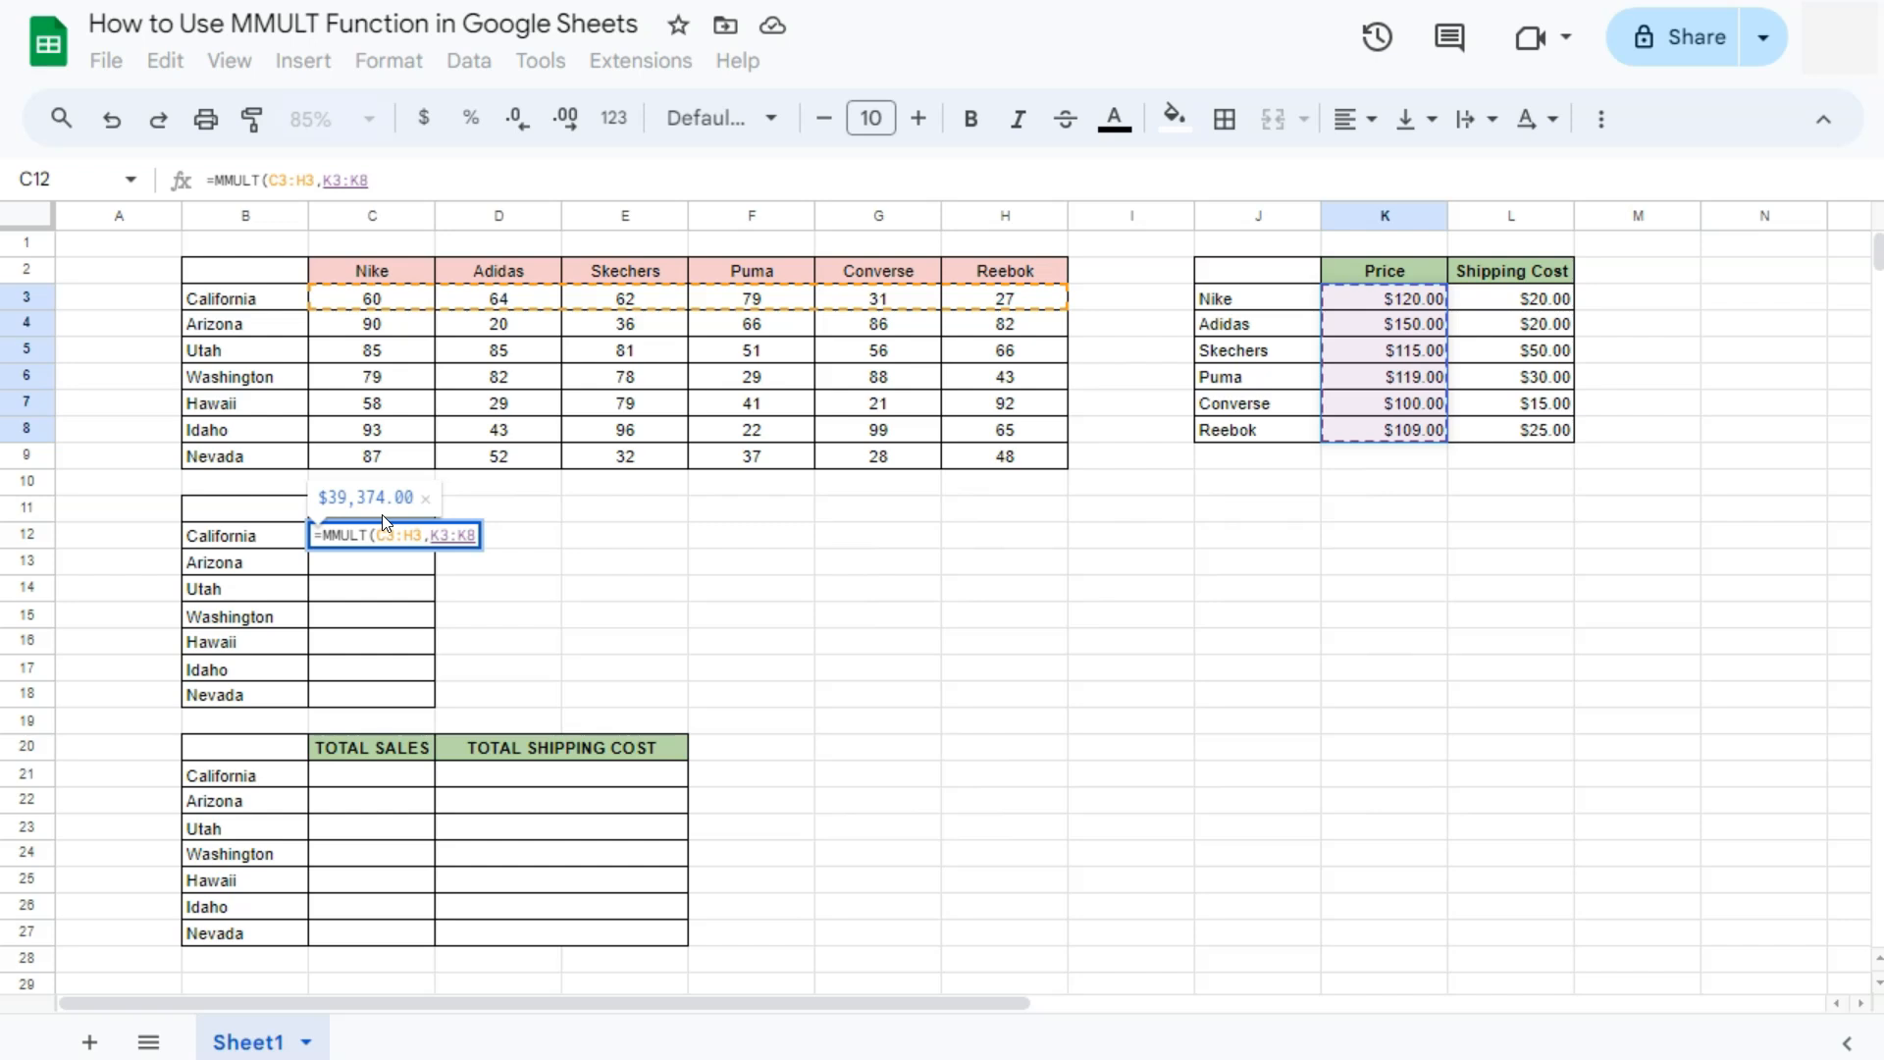
pyautogui.press('Return')
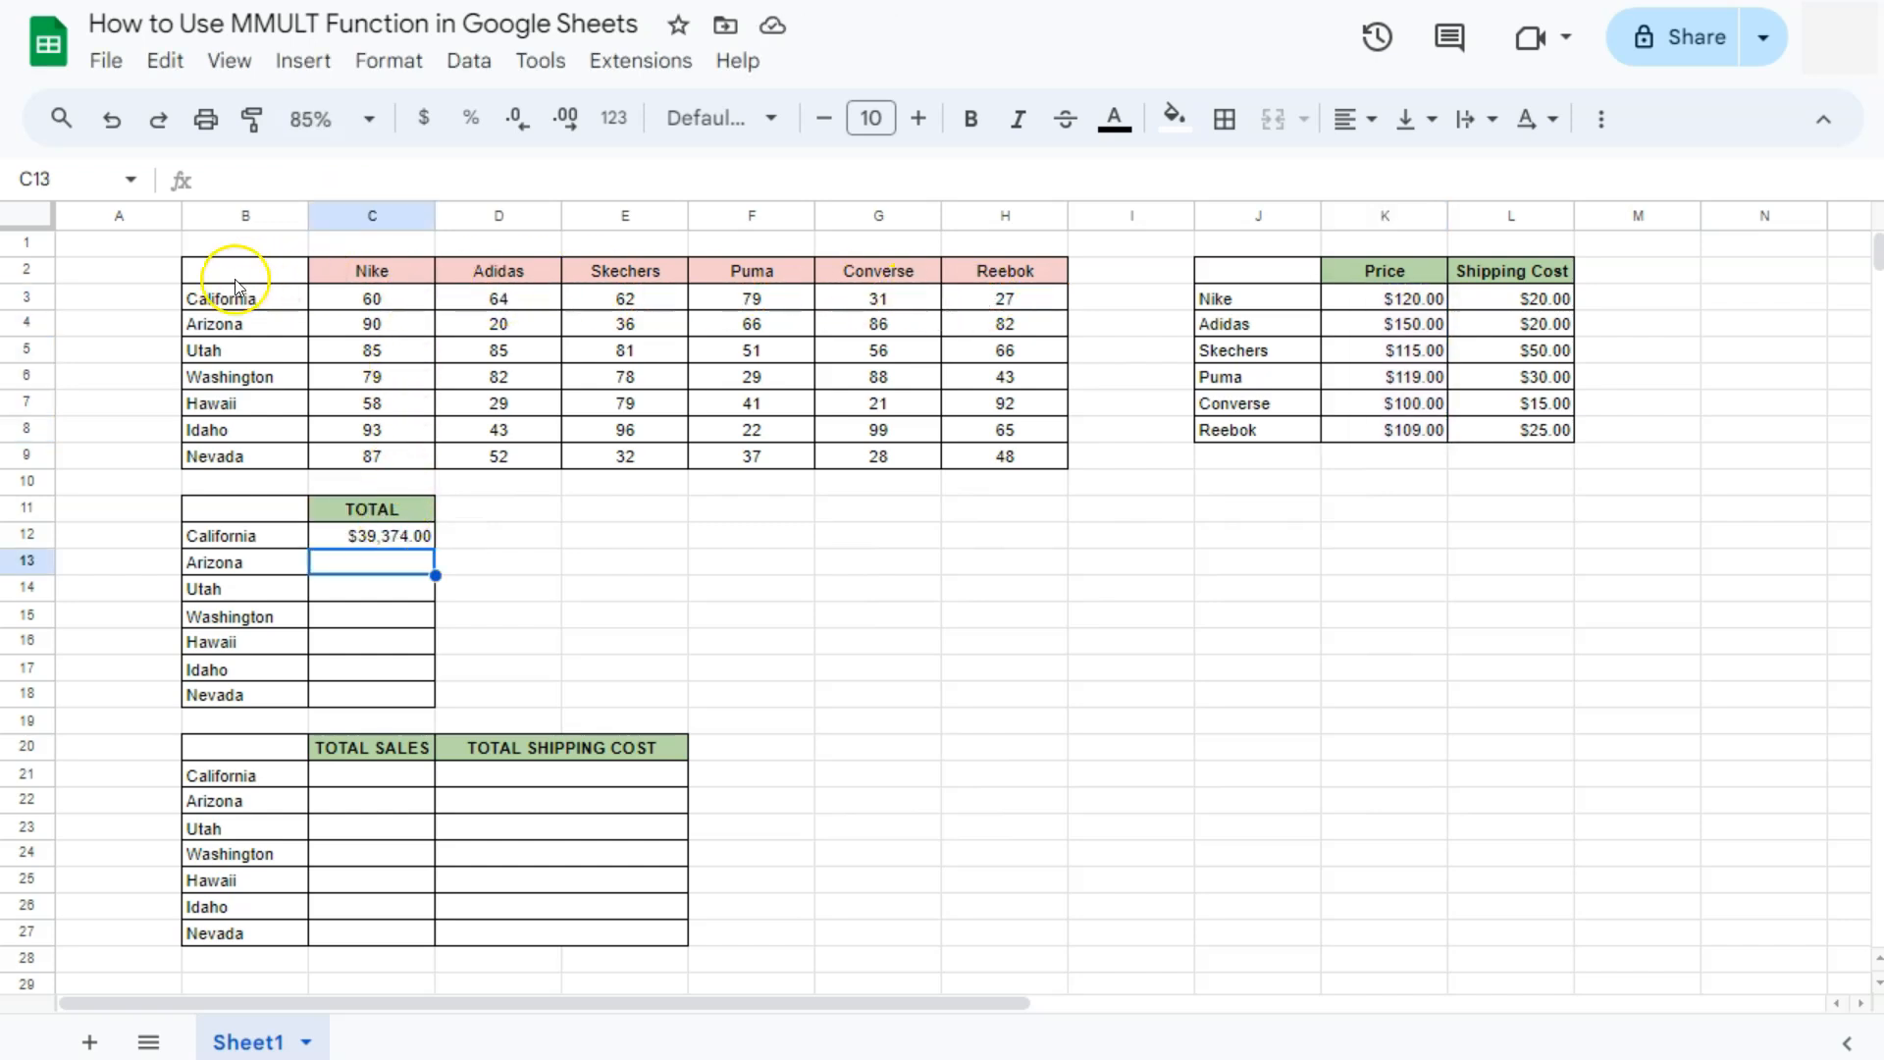
# - Fill California's total formula down to C18 with the suggested absolute price range $K$3:$K$8, and clear the filled totals
pyautogui.click(393, 536)
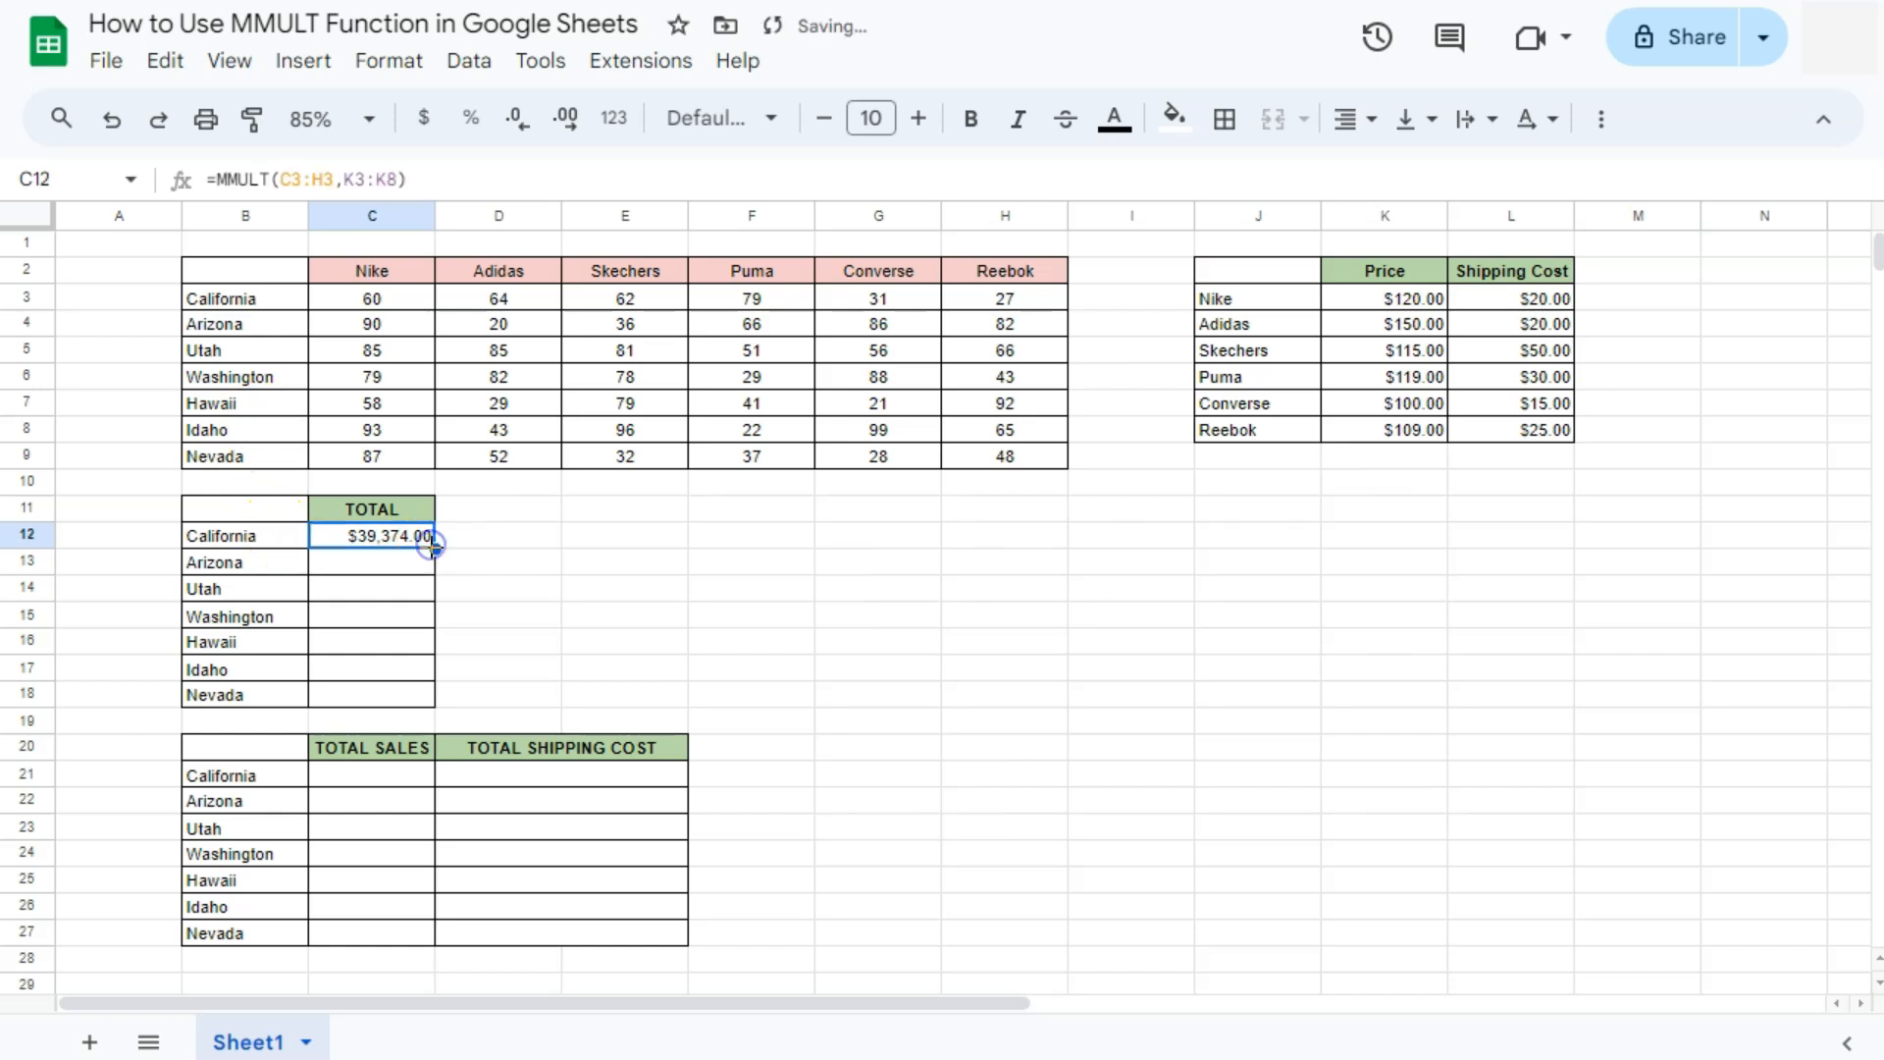
pyautogui.moveTo(432, 547); pyautogui.dragTo(434, 700)
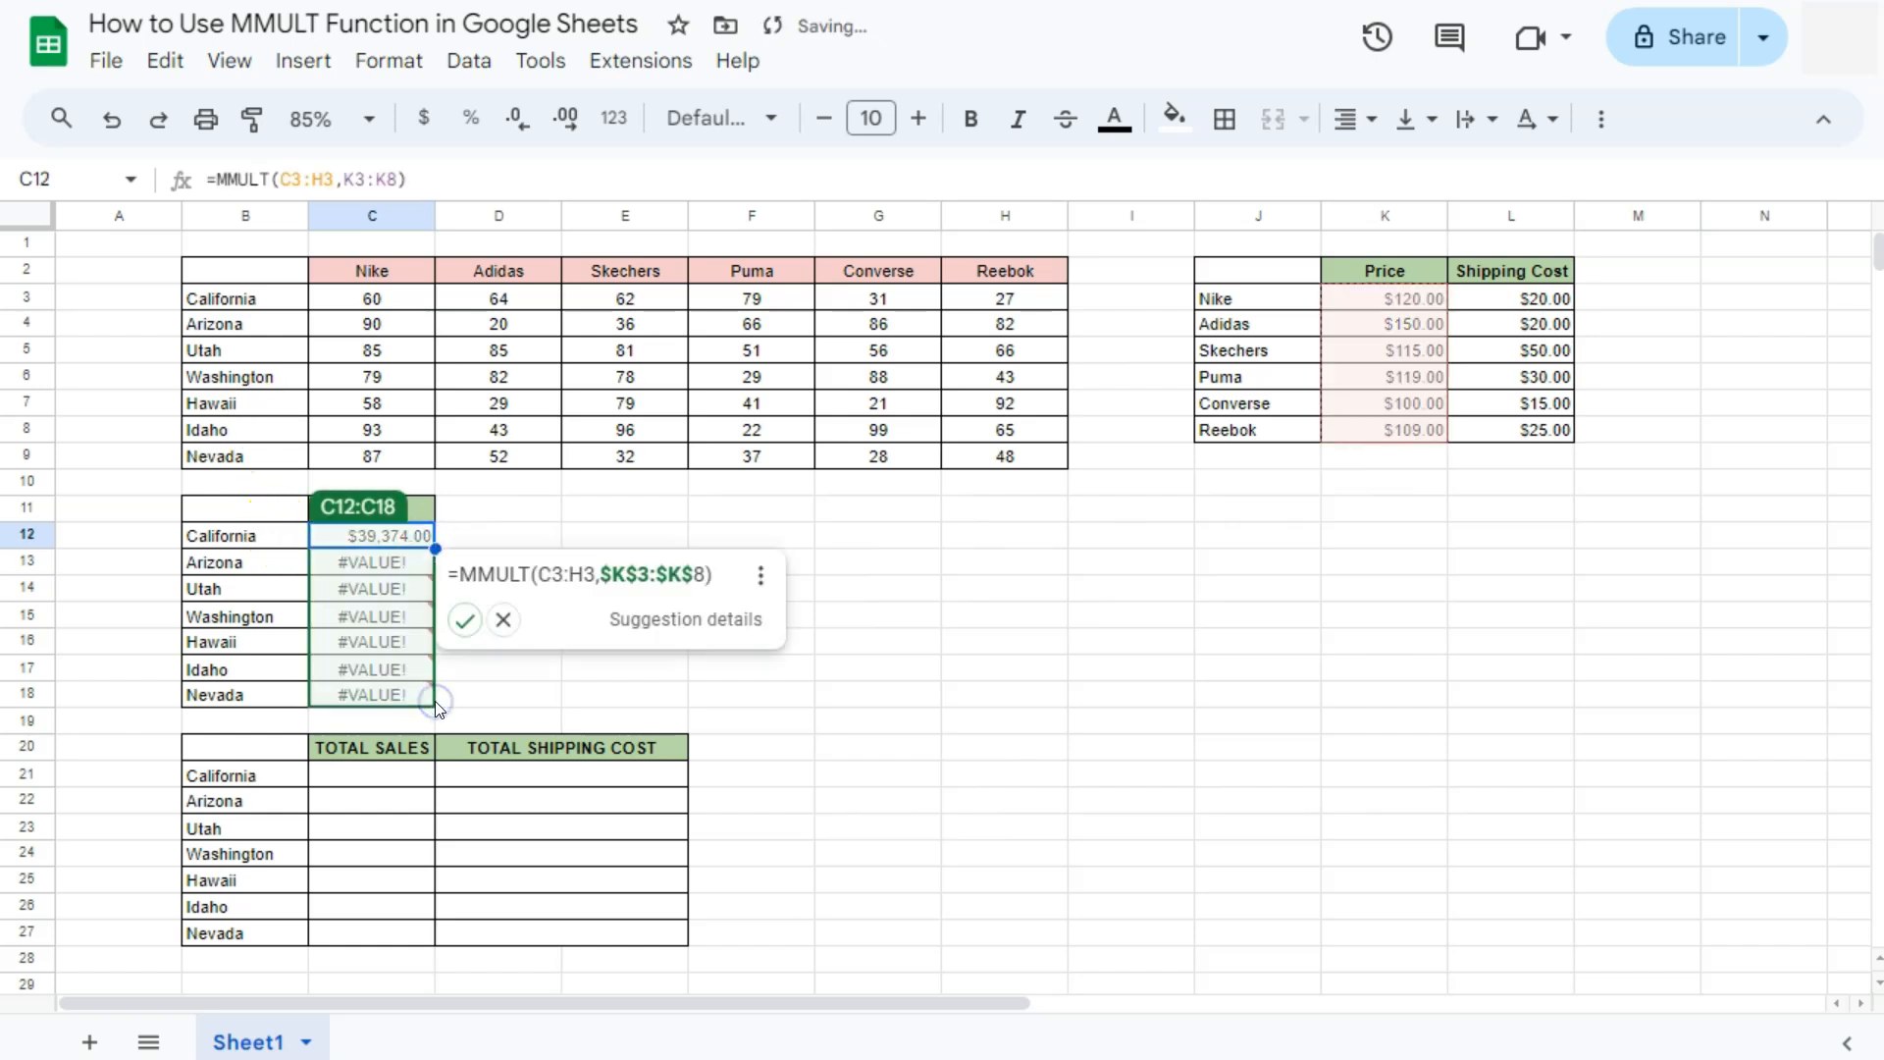
pyautogui.click(466, 621)
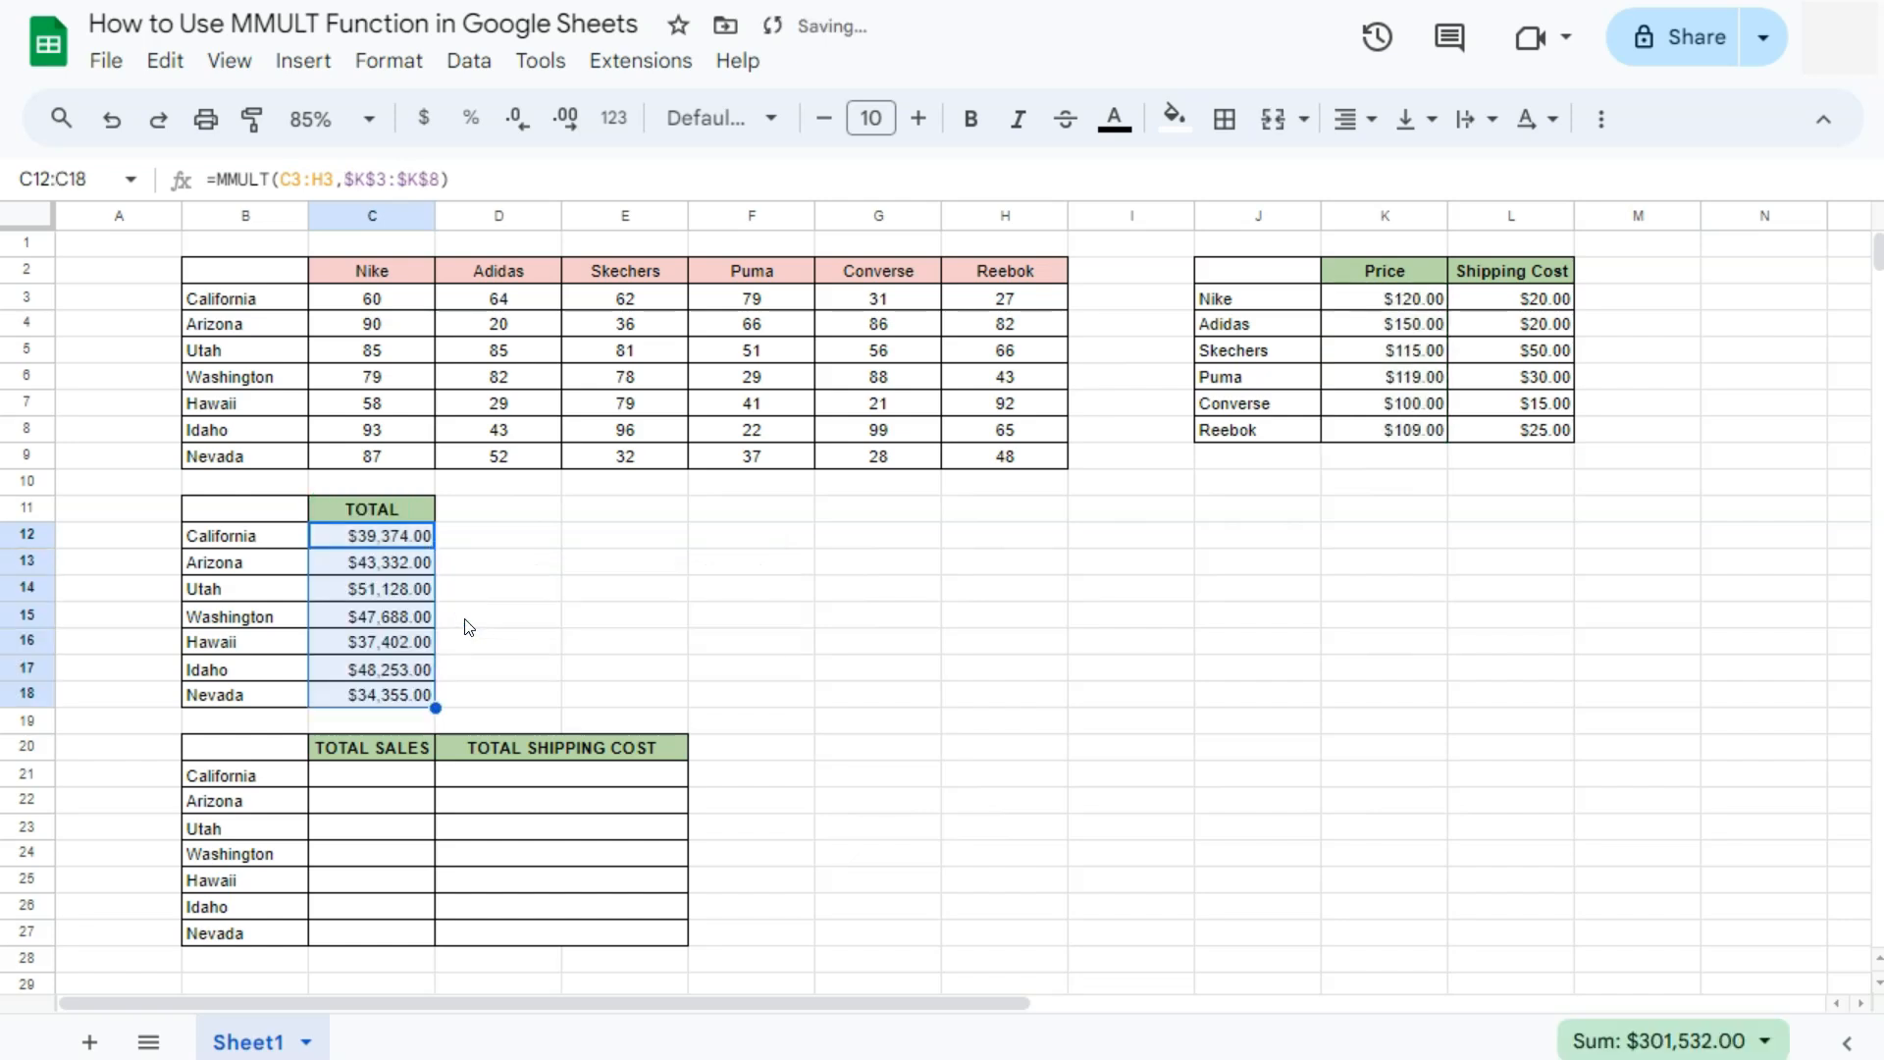
pyautogui.click(378, 540)
pyautogui.press('Delete')
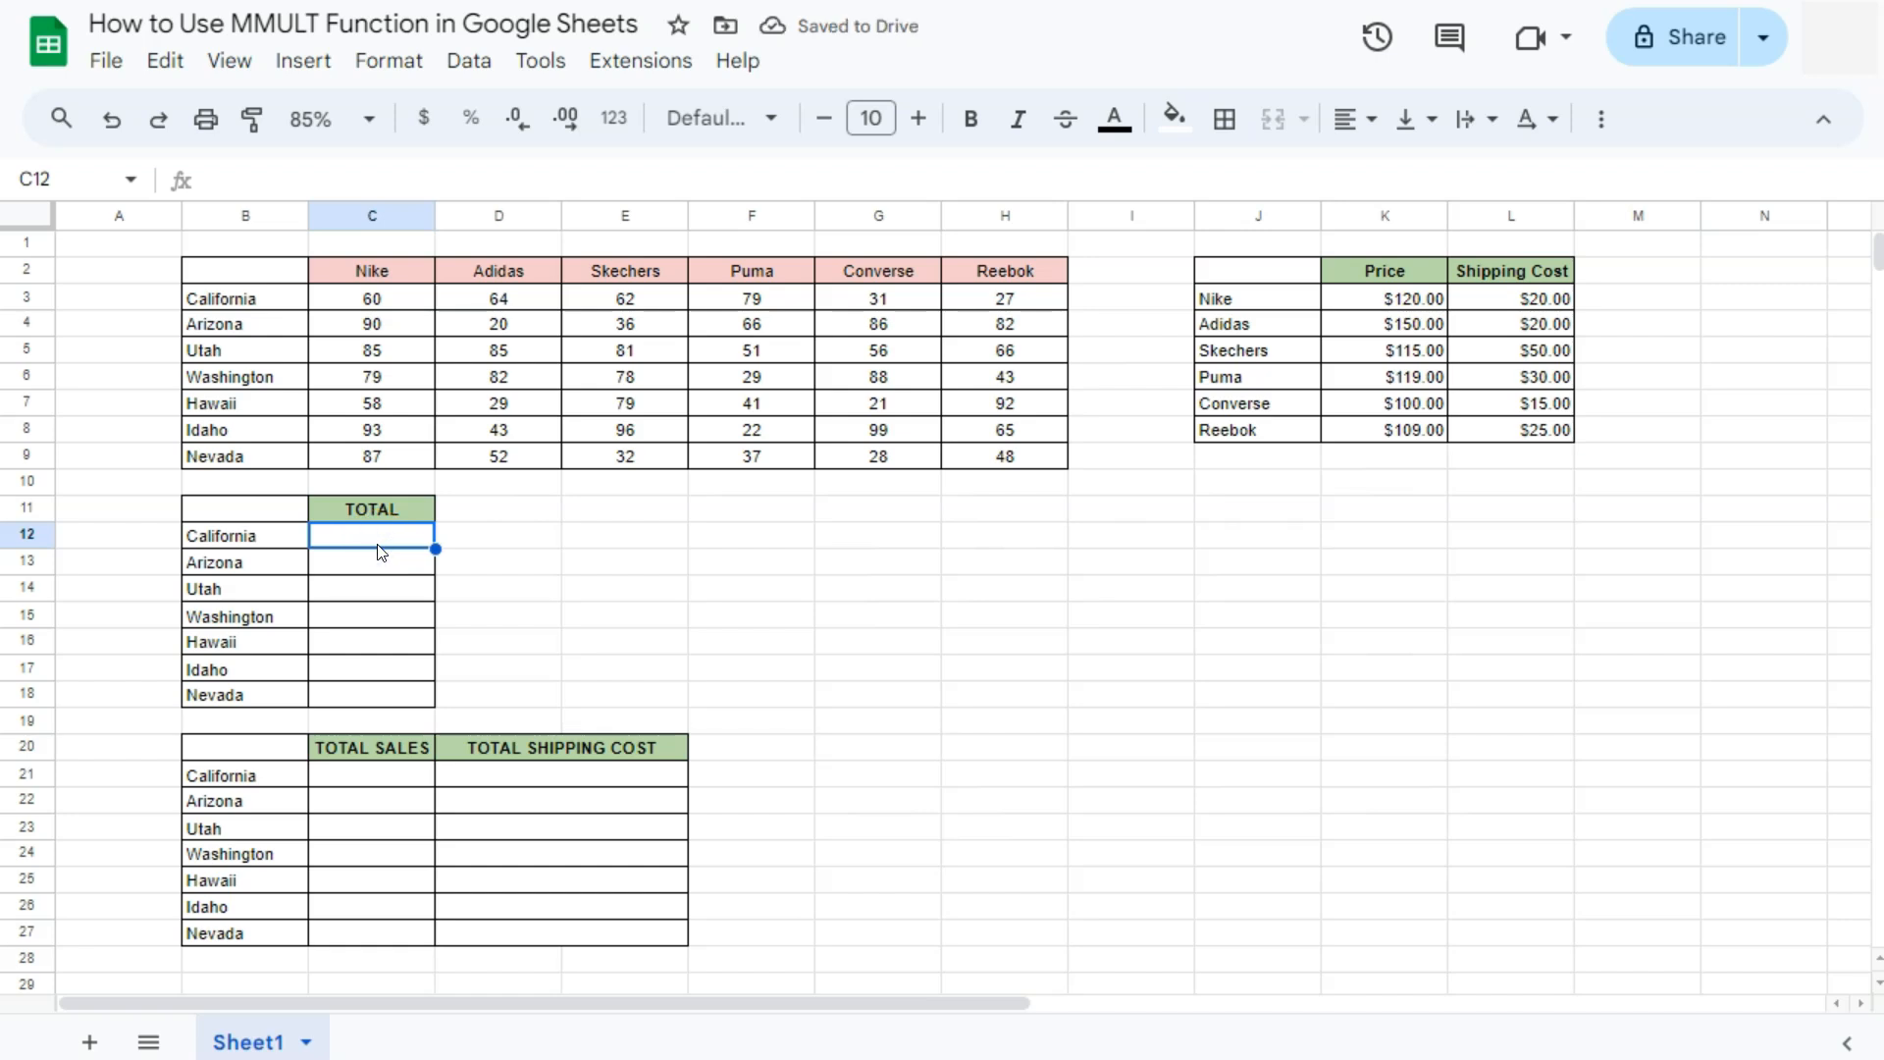
# - Calculate all state totals from C12 with a single MMULT formula multiplying C3:H9 by the prices in K3:K8
pyautogui.write('=mm')
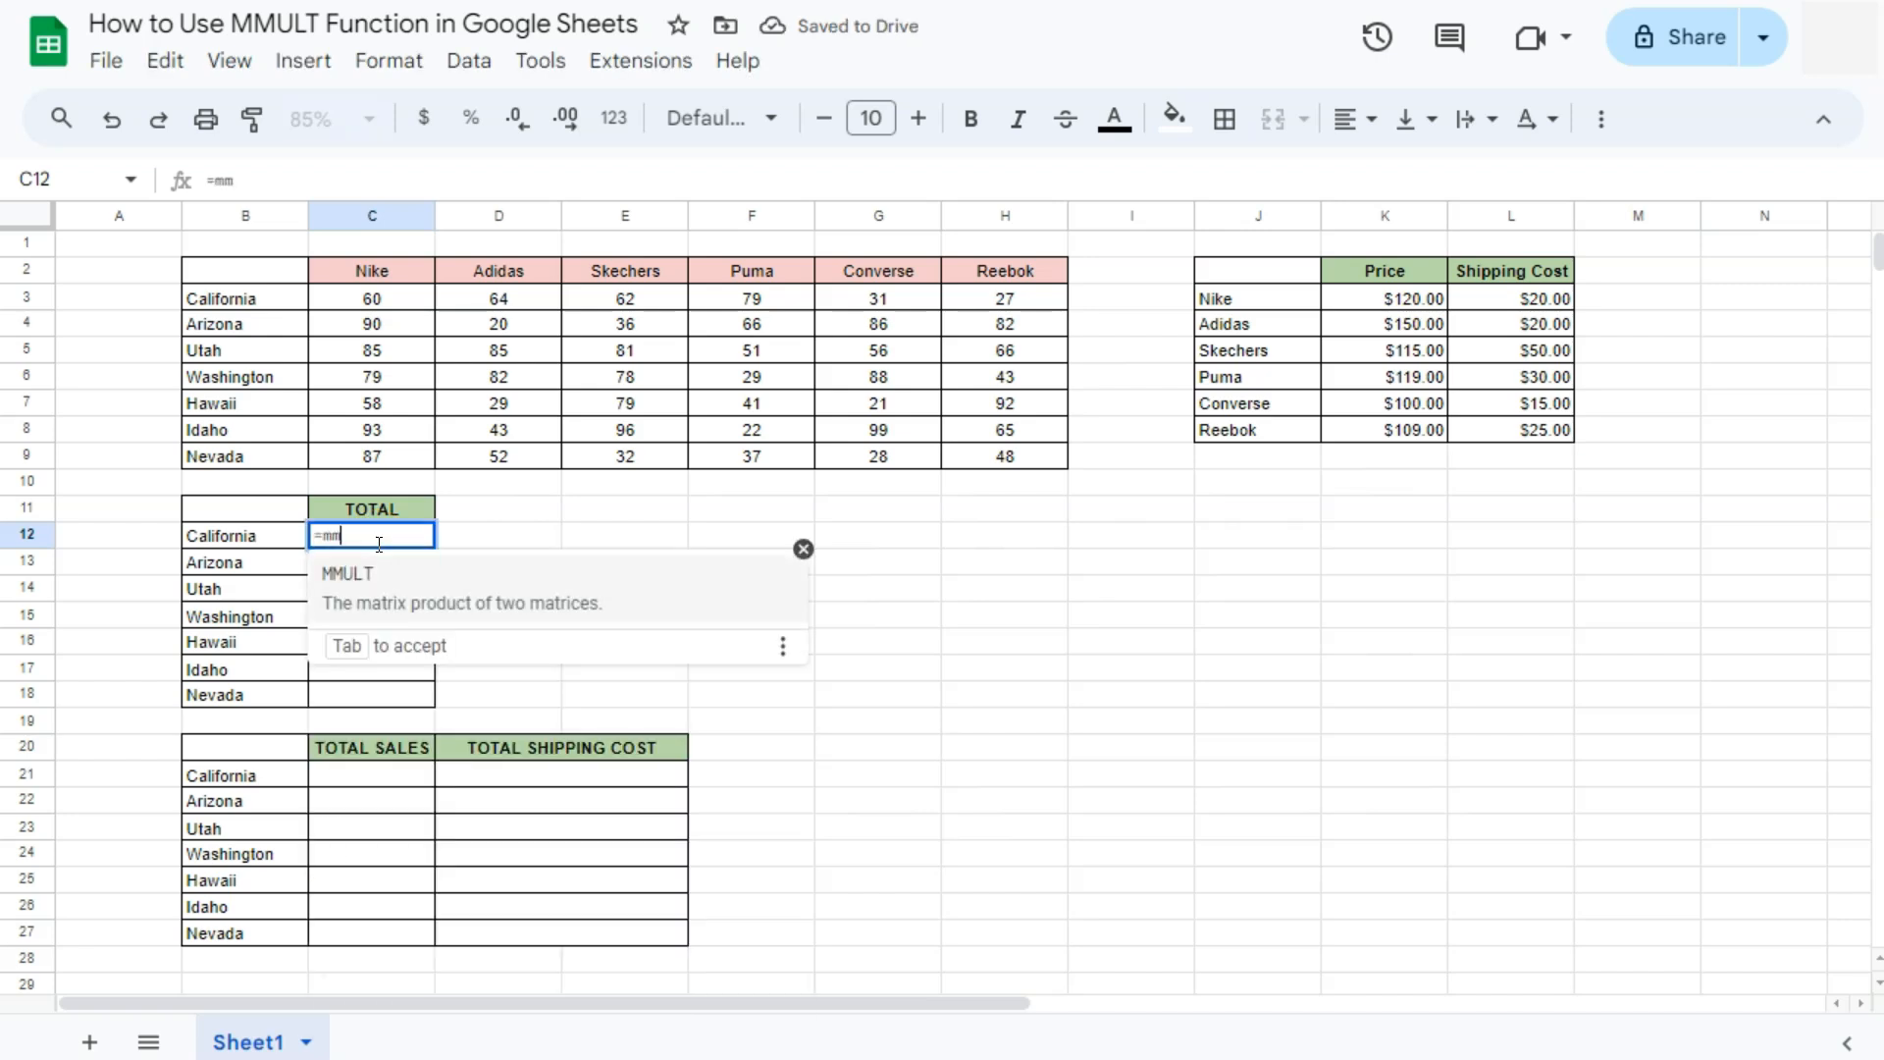
pyautogui.click(385, 573)
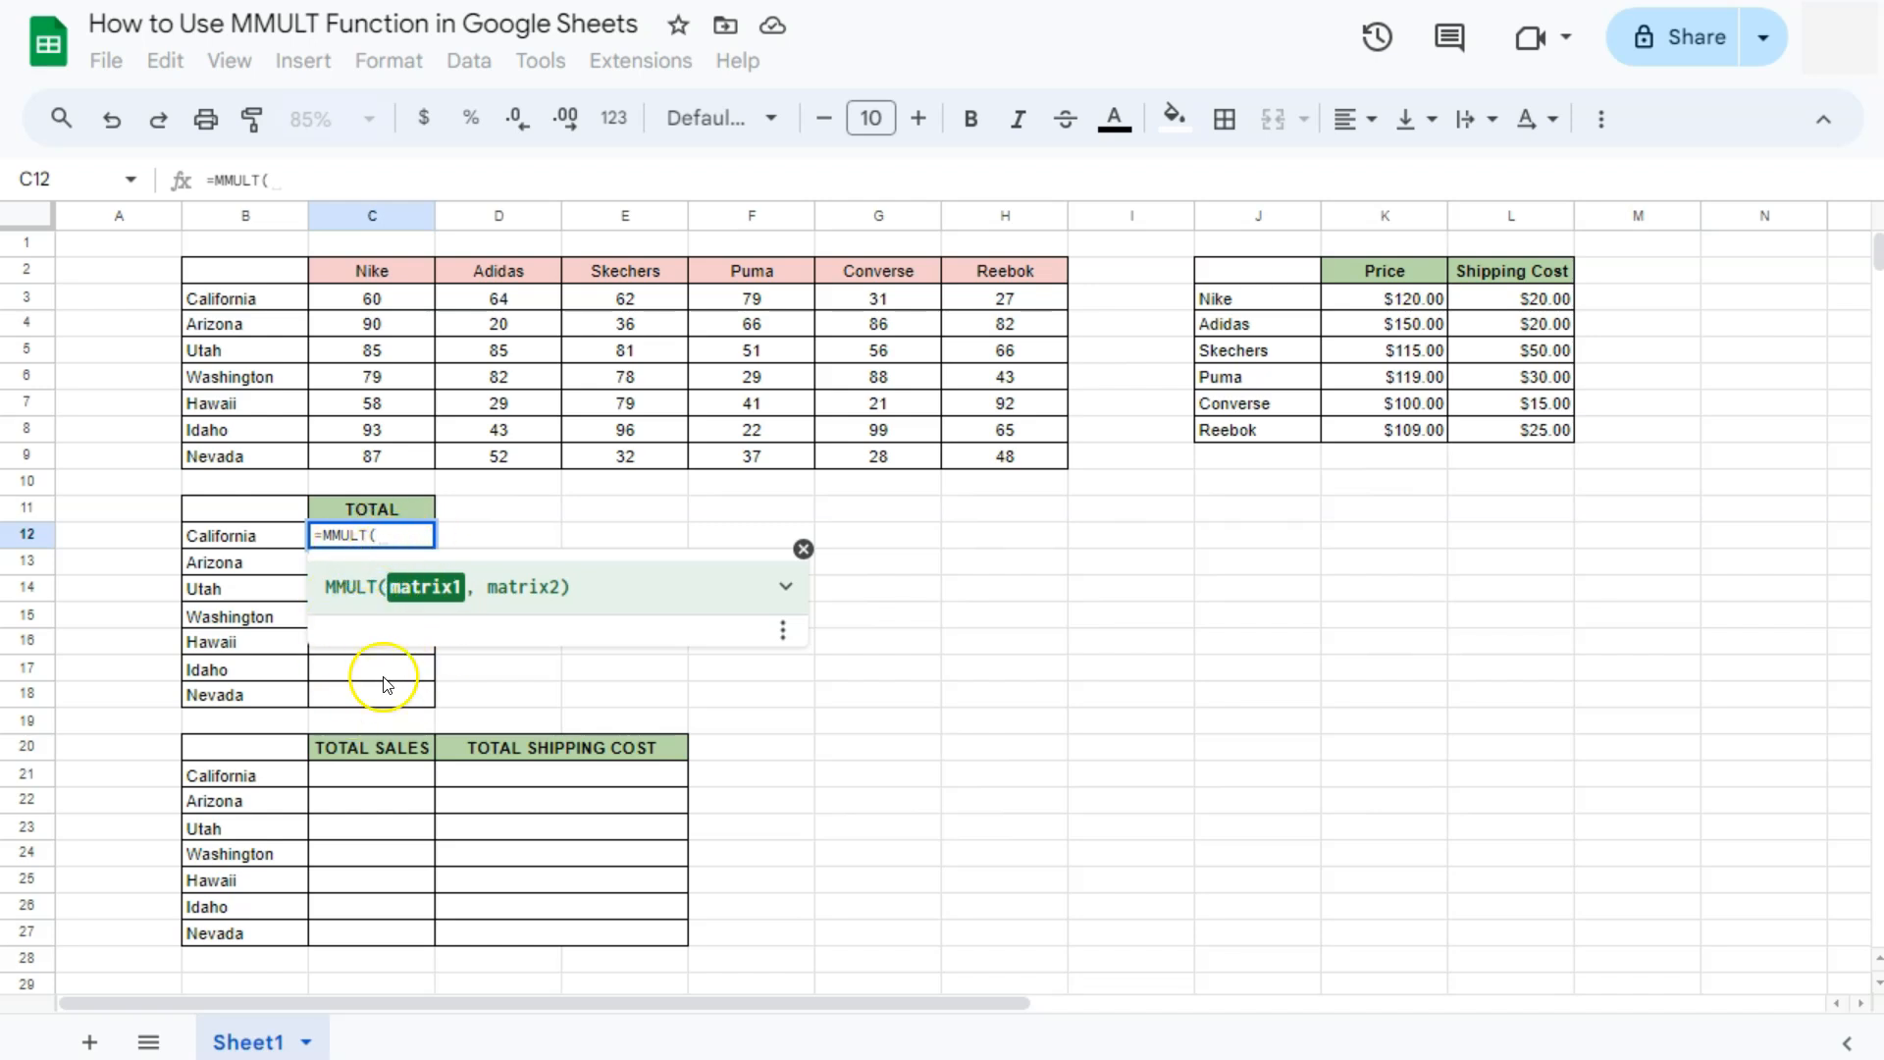
pyautogui.moveTo(401, 305); pyautogui.dragTo(973, 457)
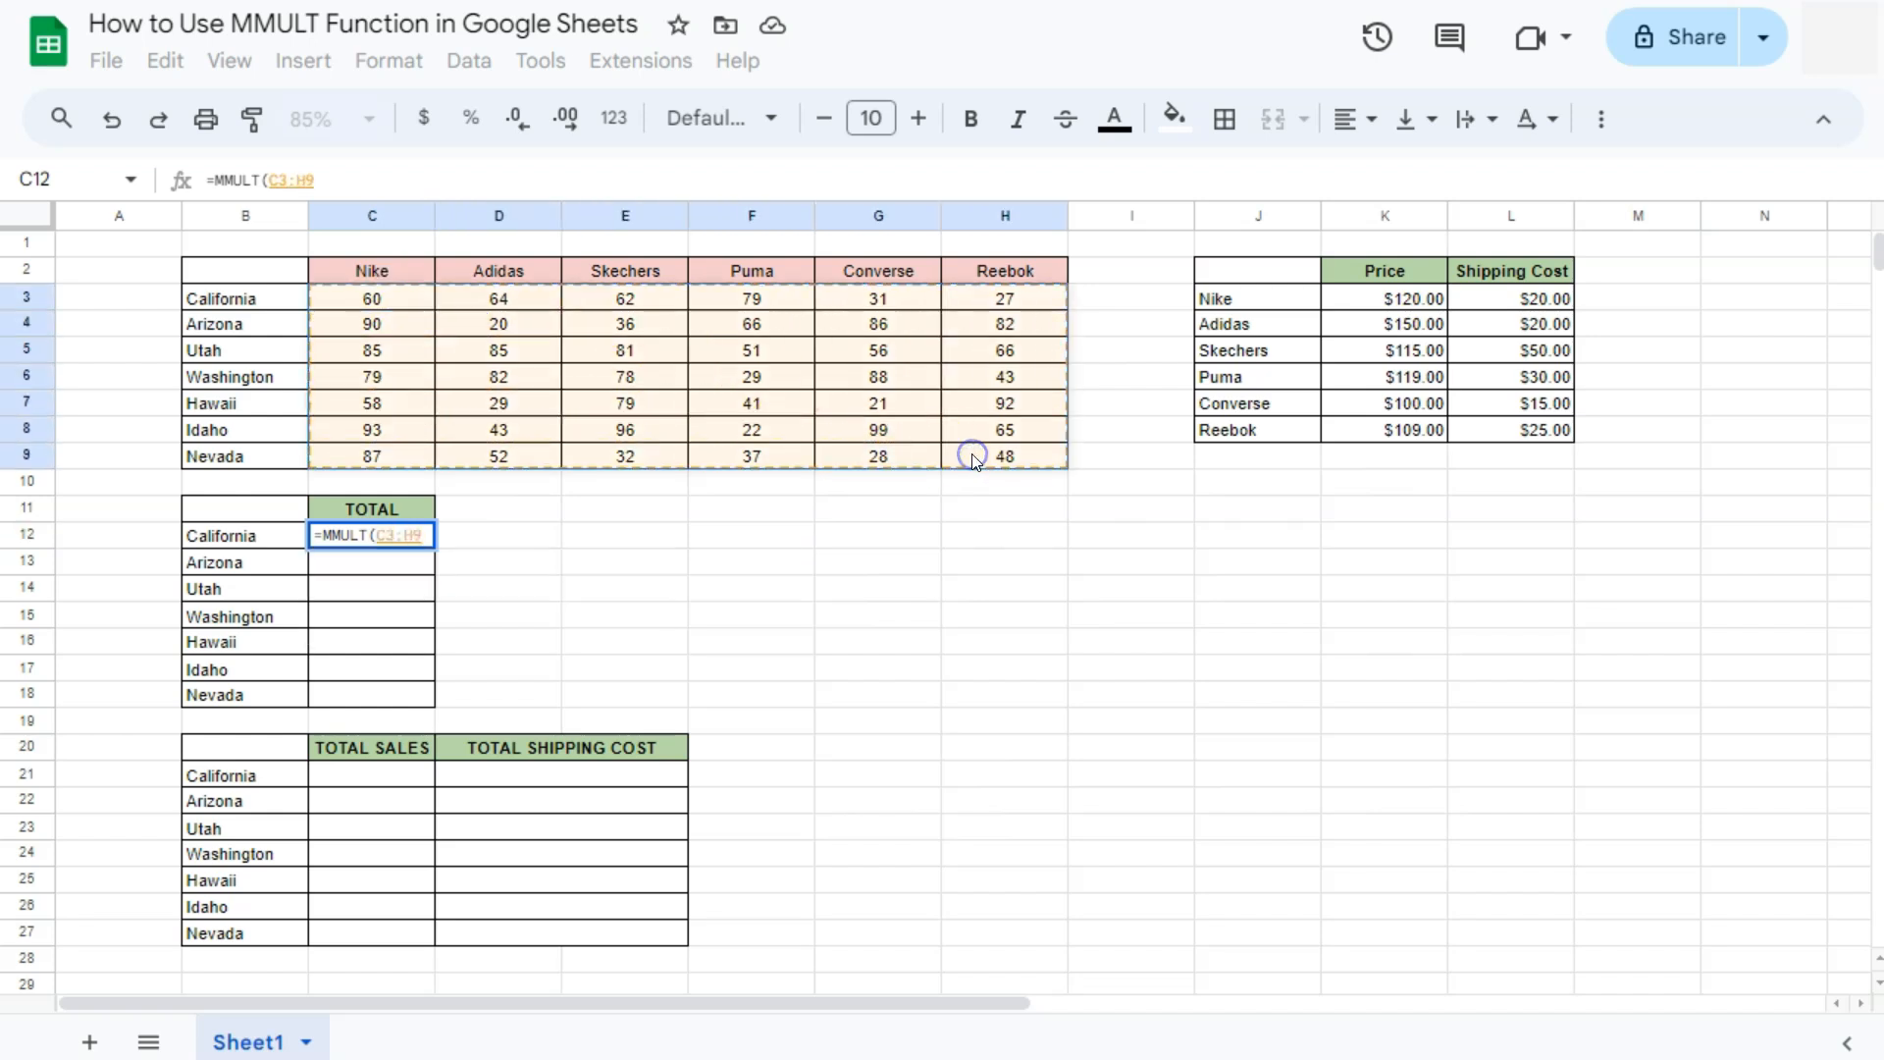
pyautogui.write(',')
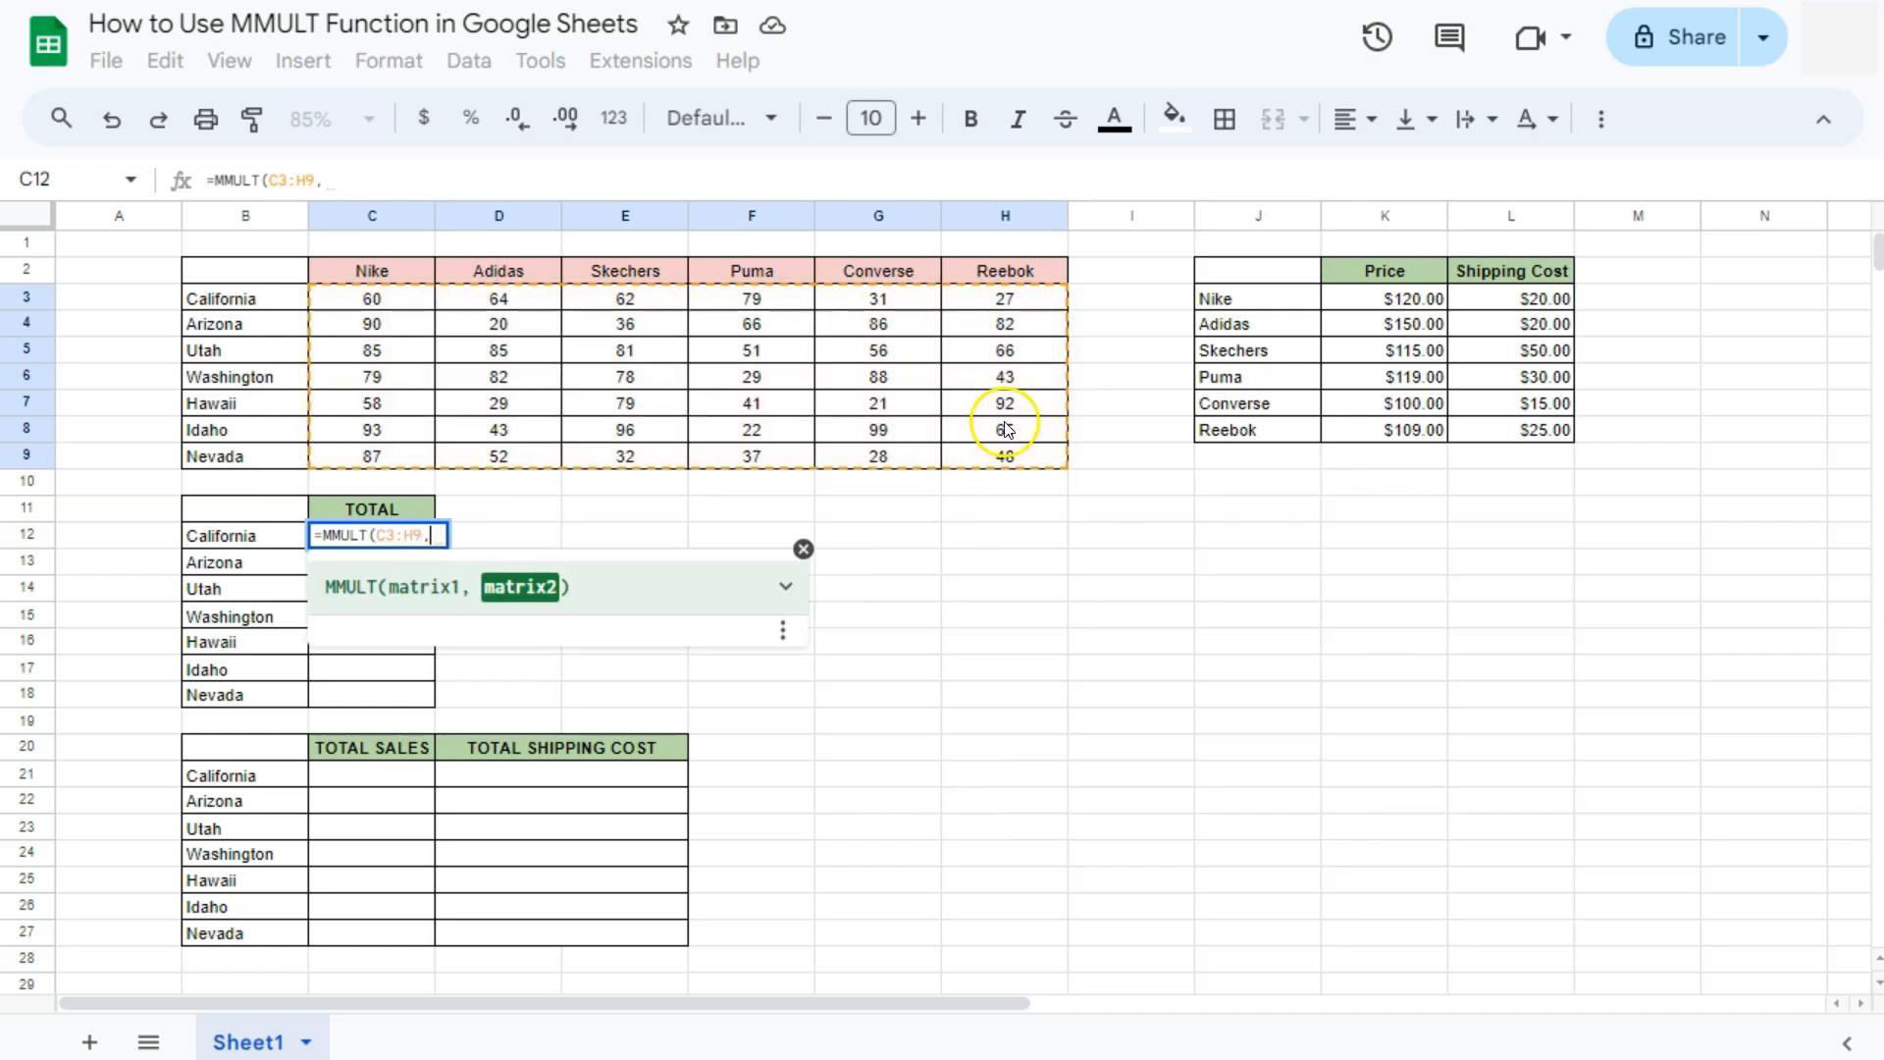
pyautogui.moveTo(1345, 300); pyautogui.dragTo(1357, 432)
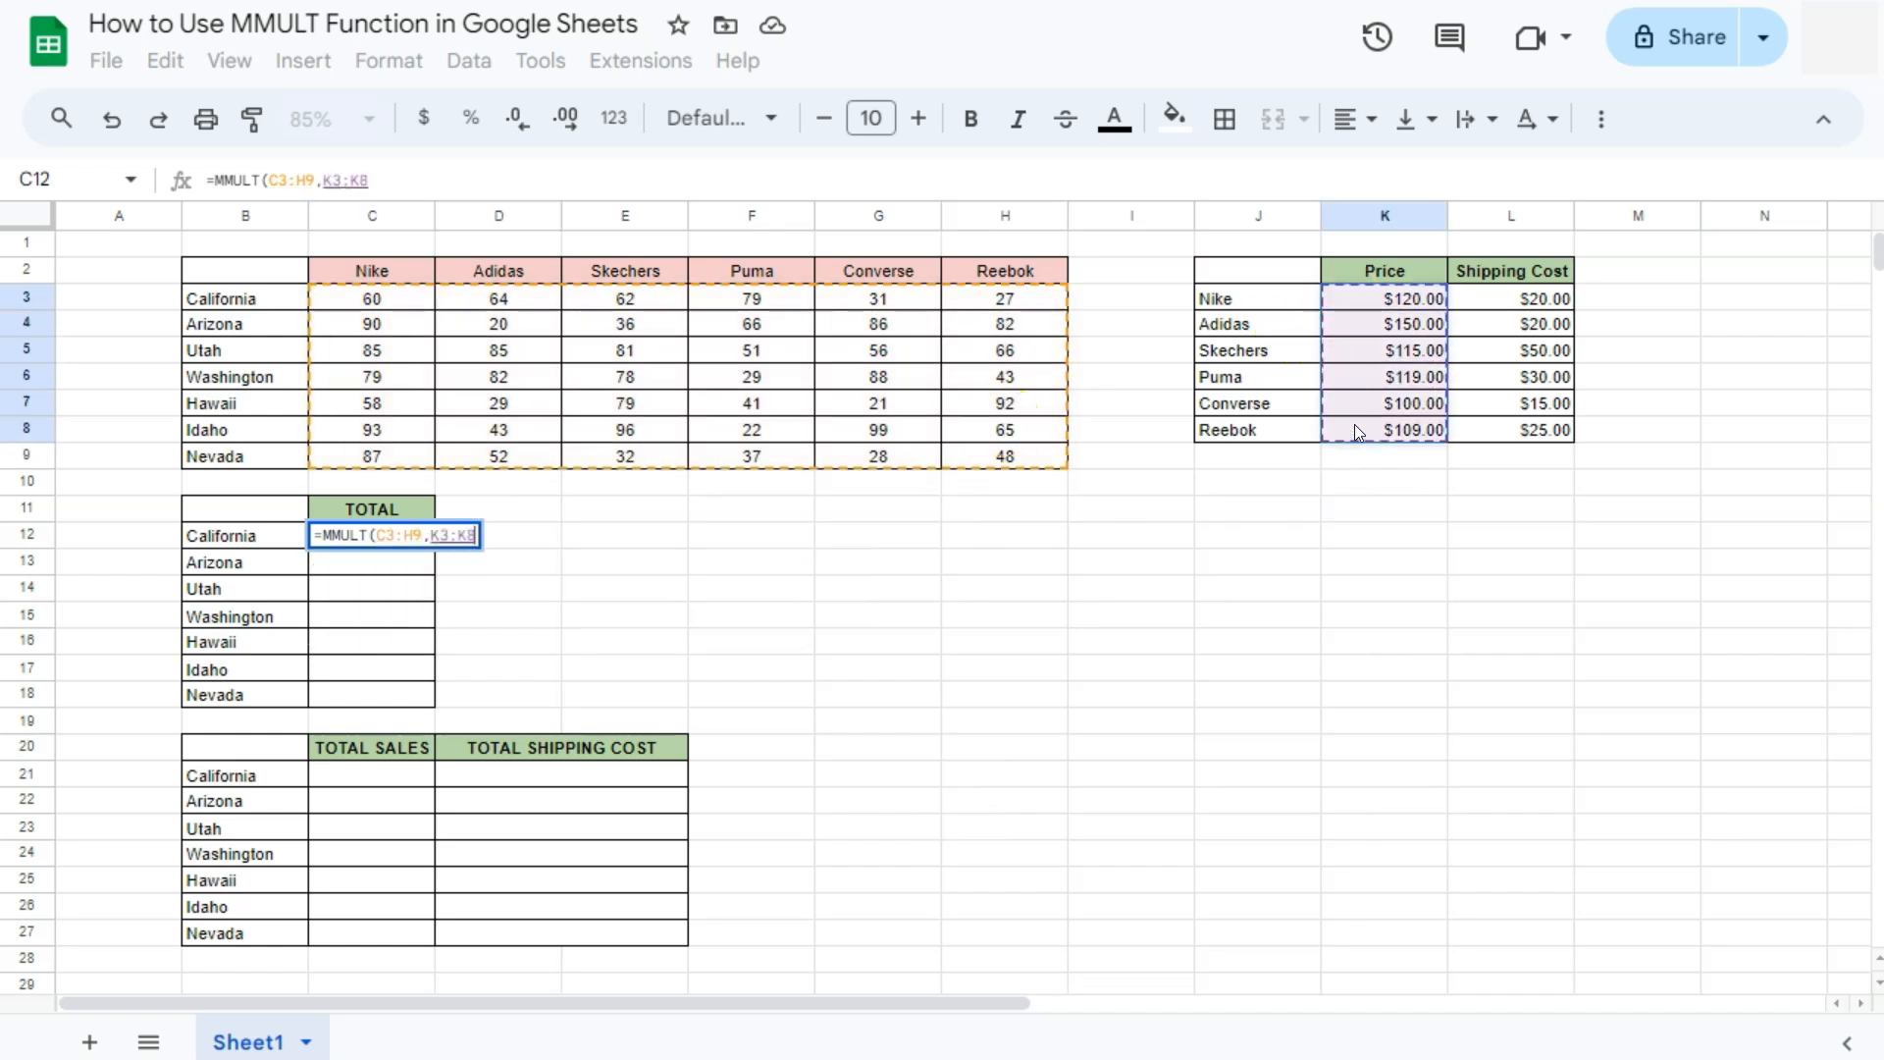
pyautogui.press('Return')
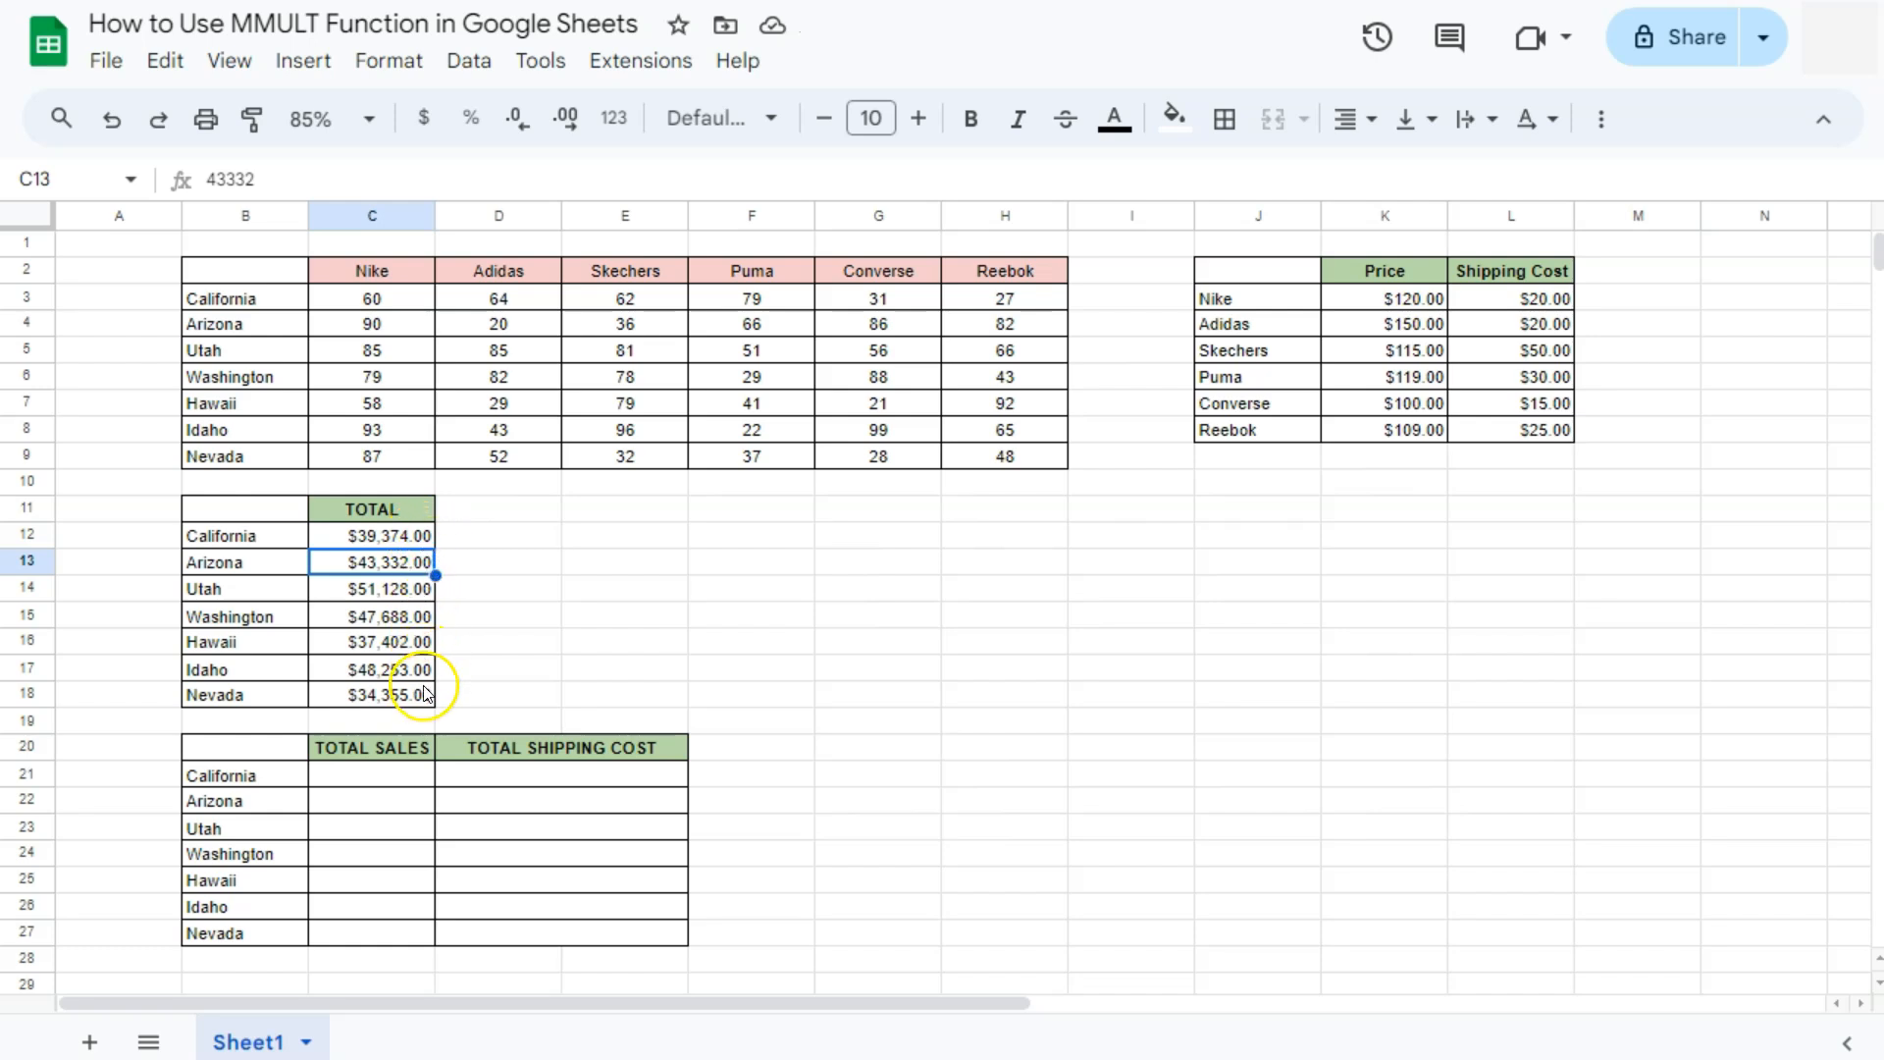
pyautogui.click(483, 670)
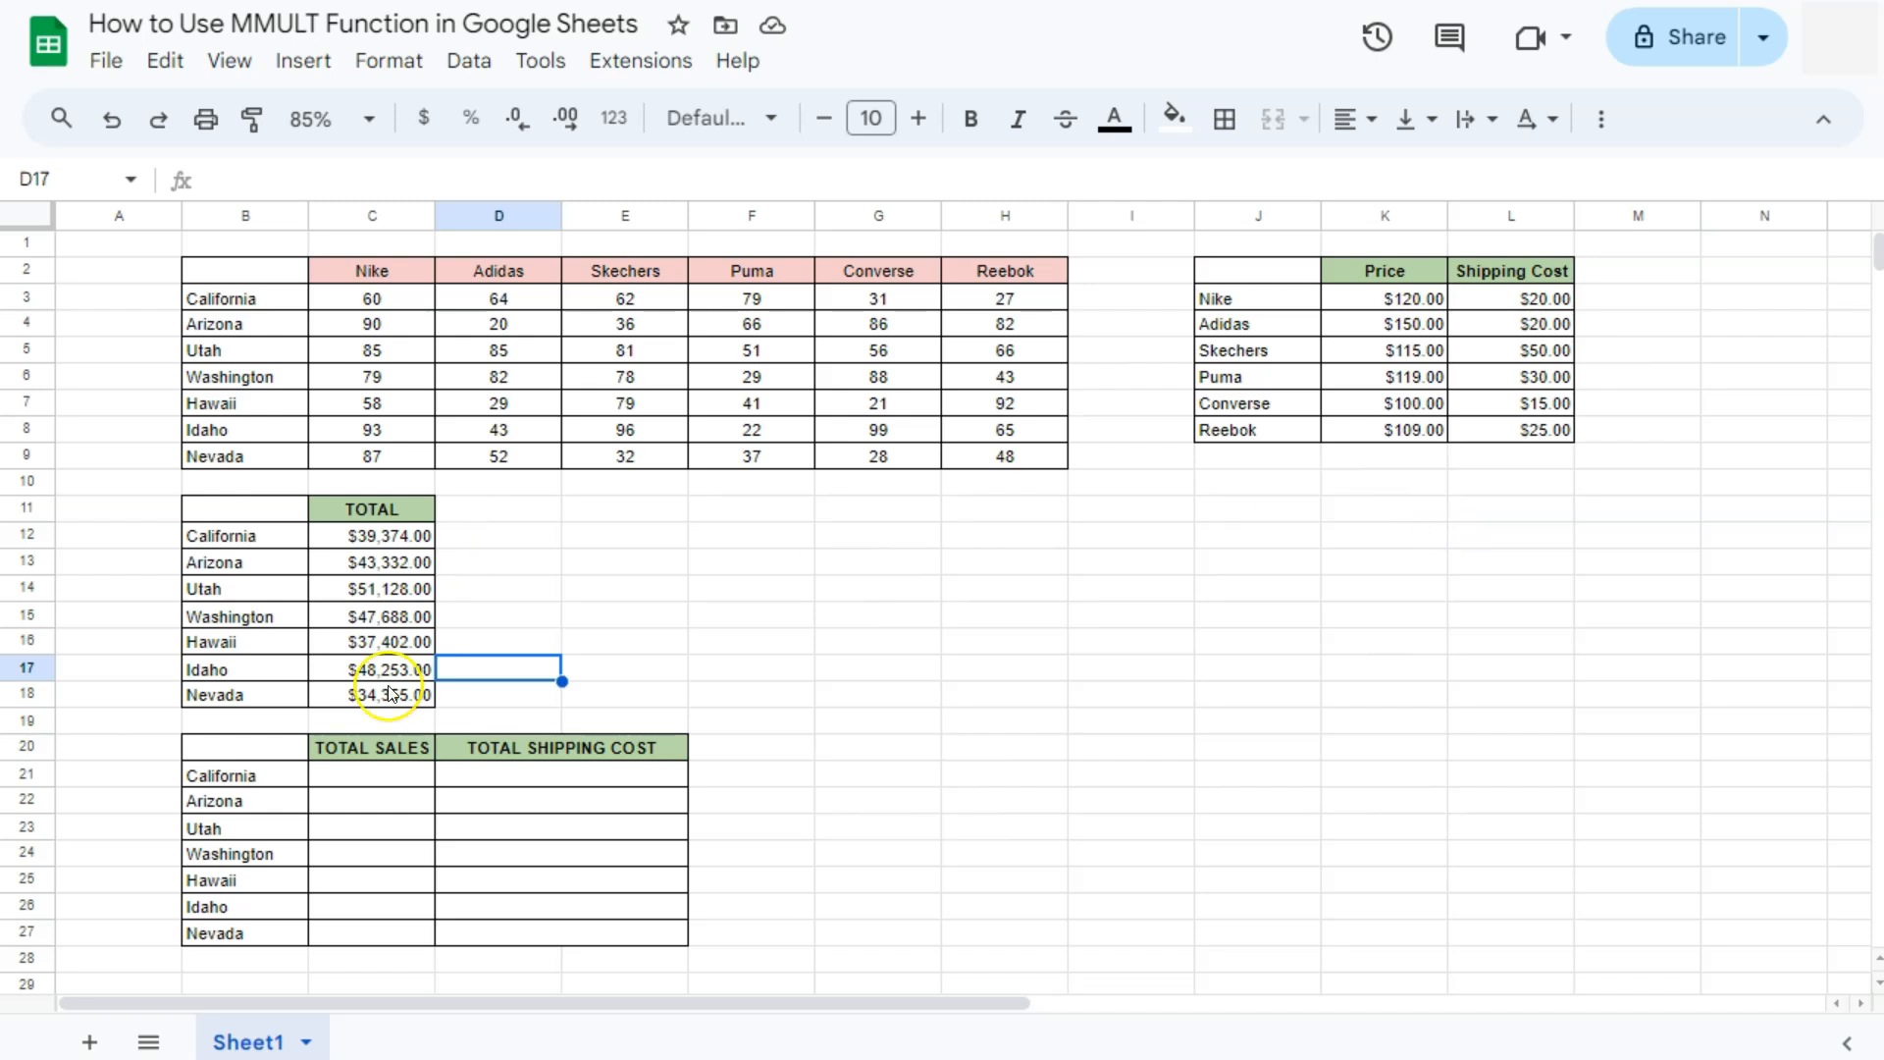
# - Calculate total sales and total shipping cost for every state by entering =MMULT(C3:H9,K3:L8) in C21
pyautogui.click(407, 777)
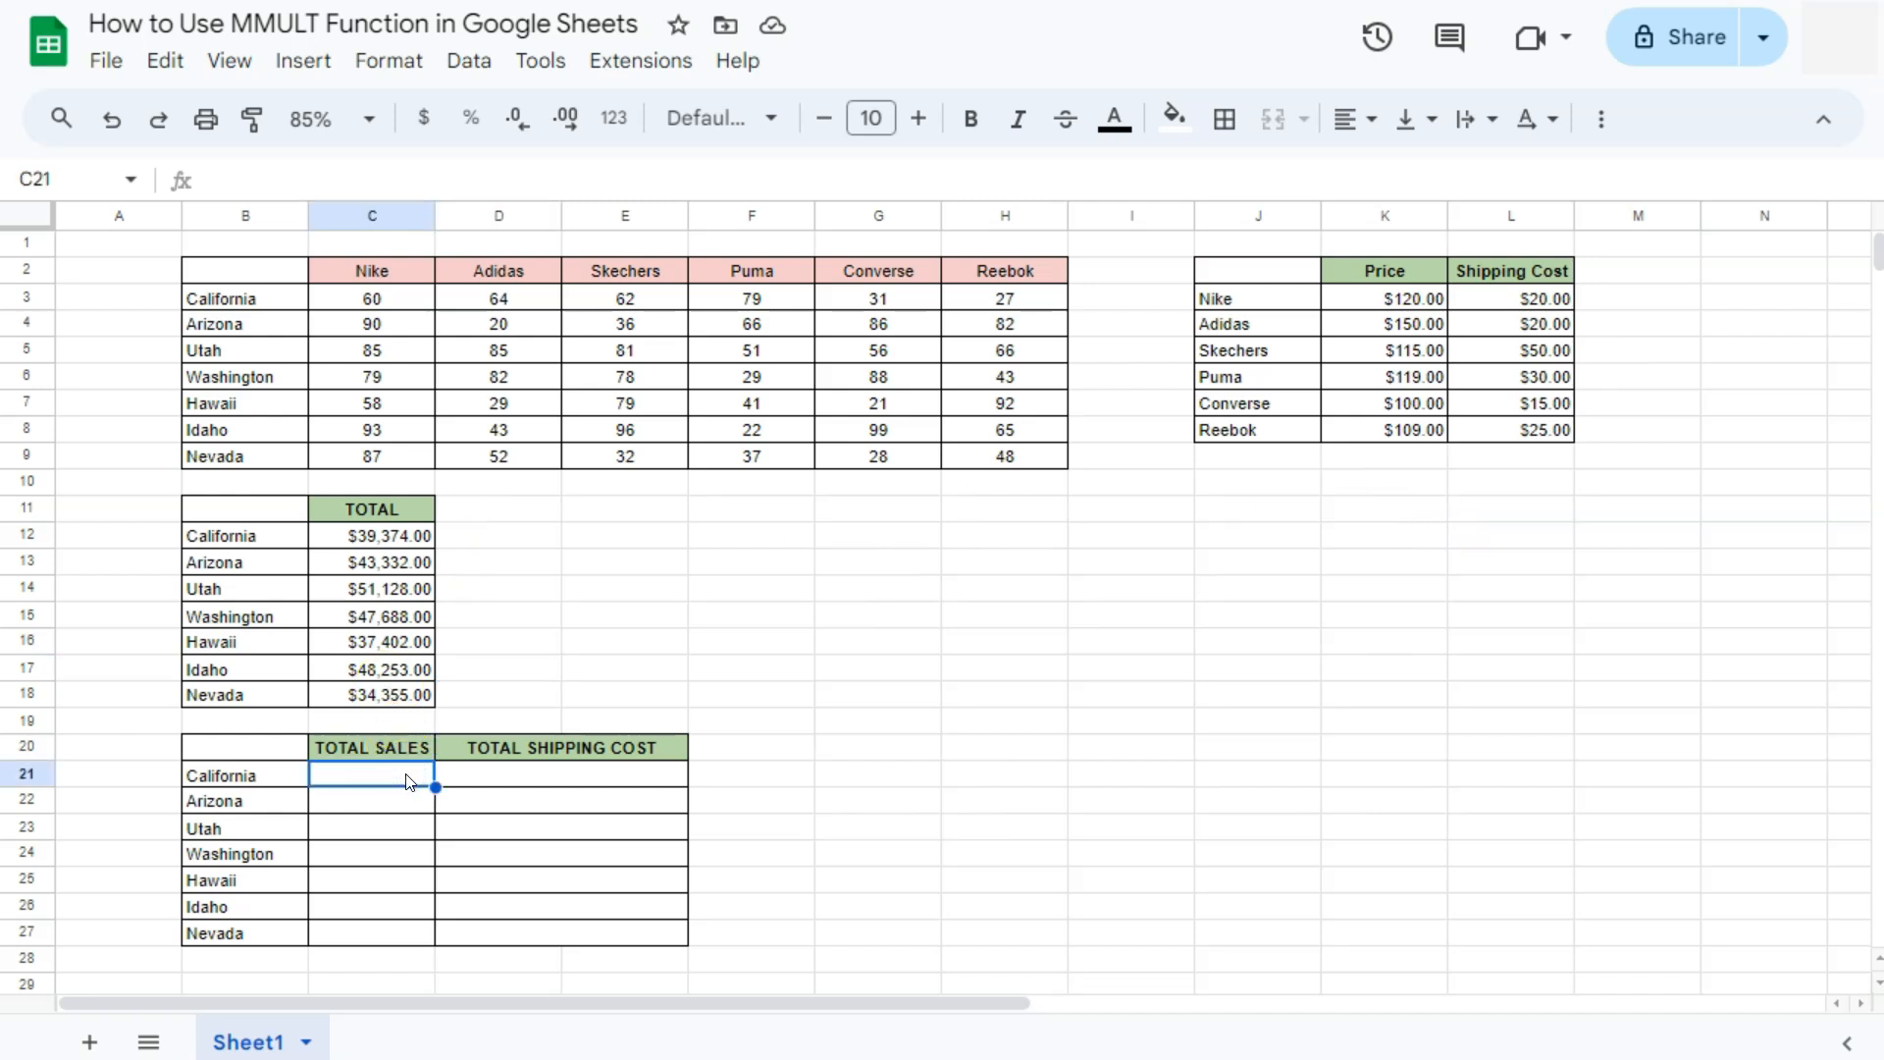
pyautogui.write('=')
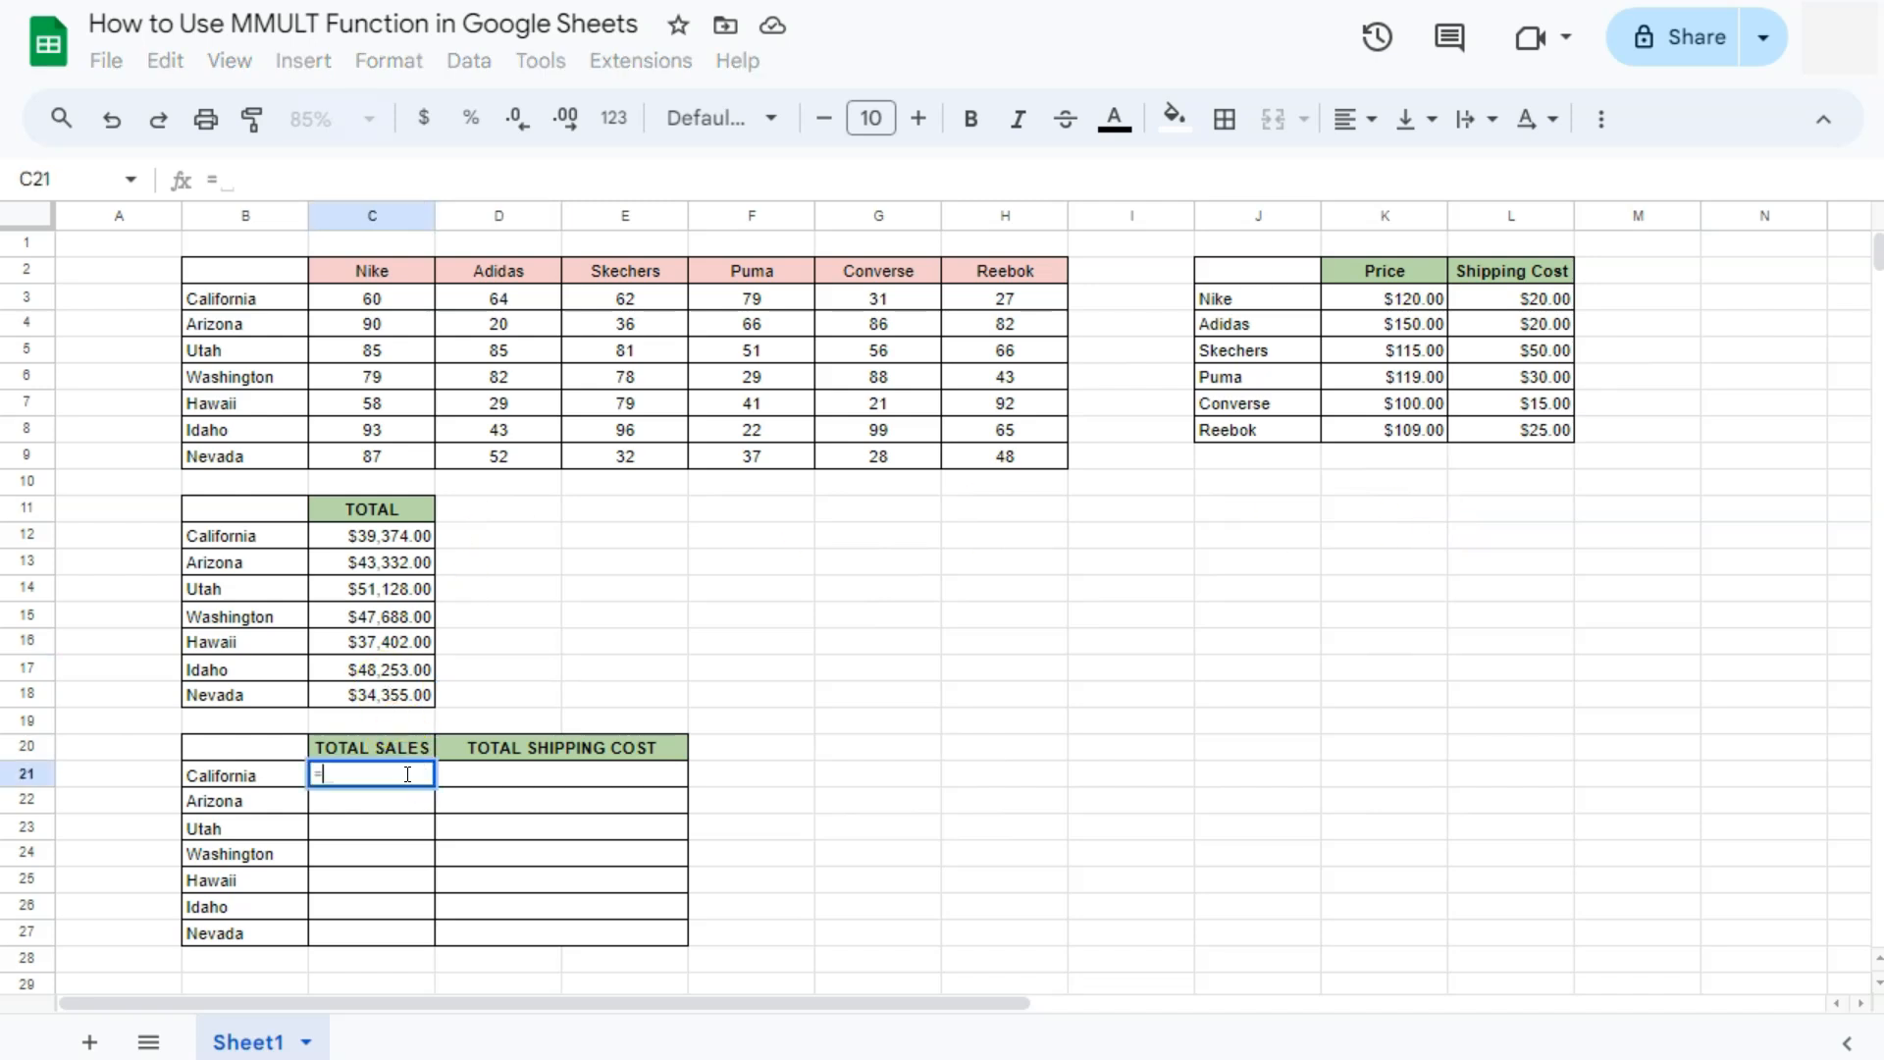
pyautogui.click(407, 785)
pyautogui.write('mm')
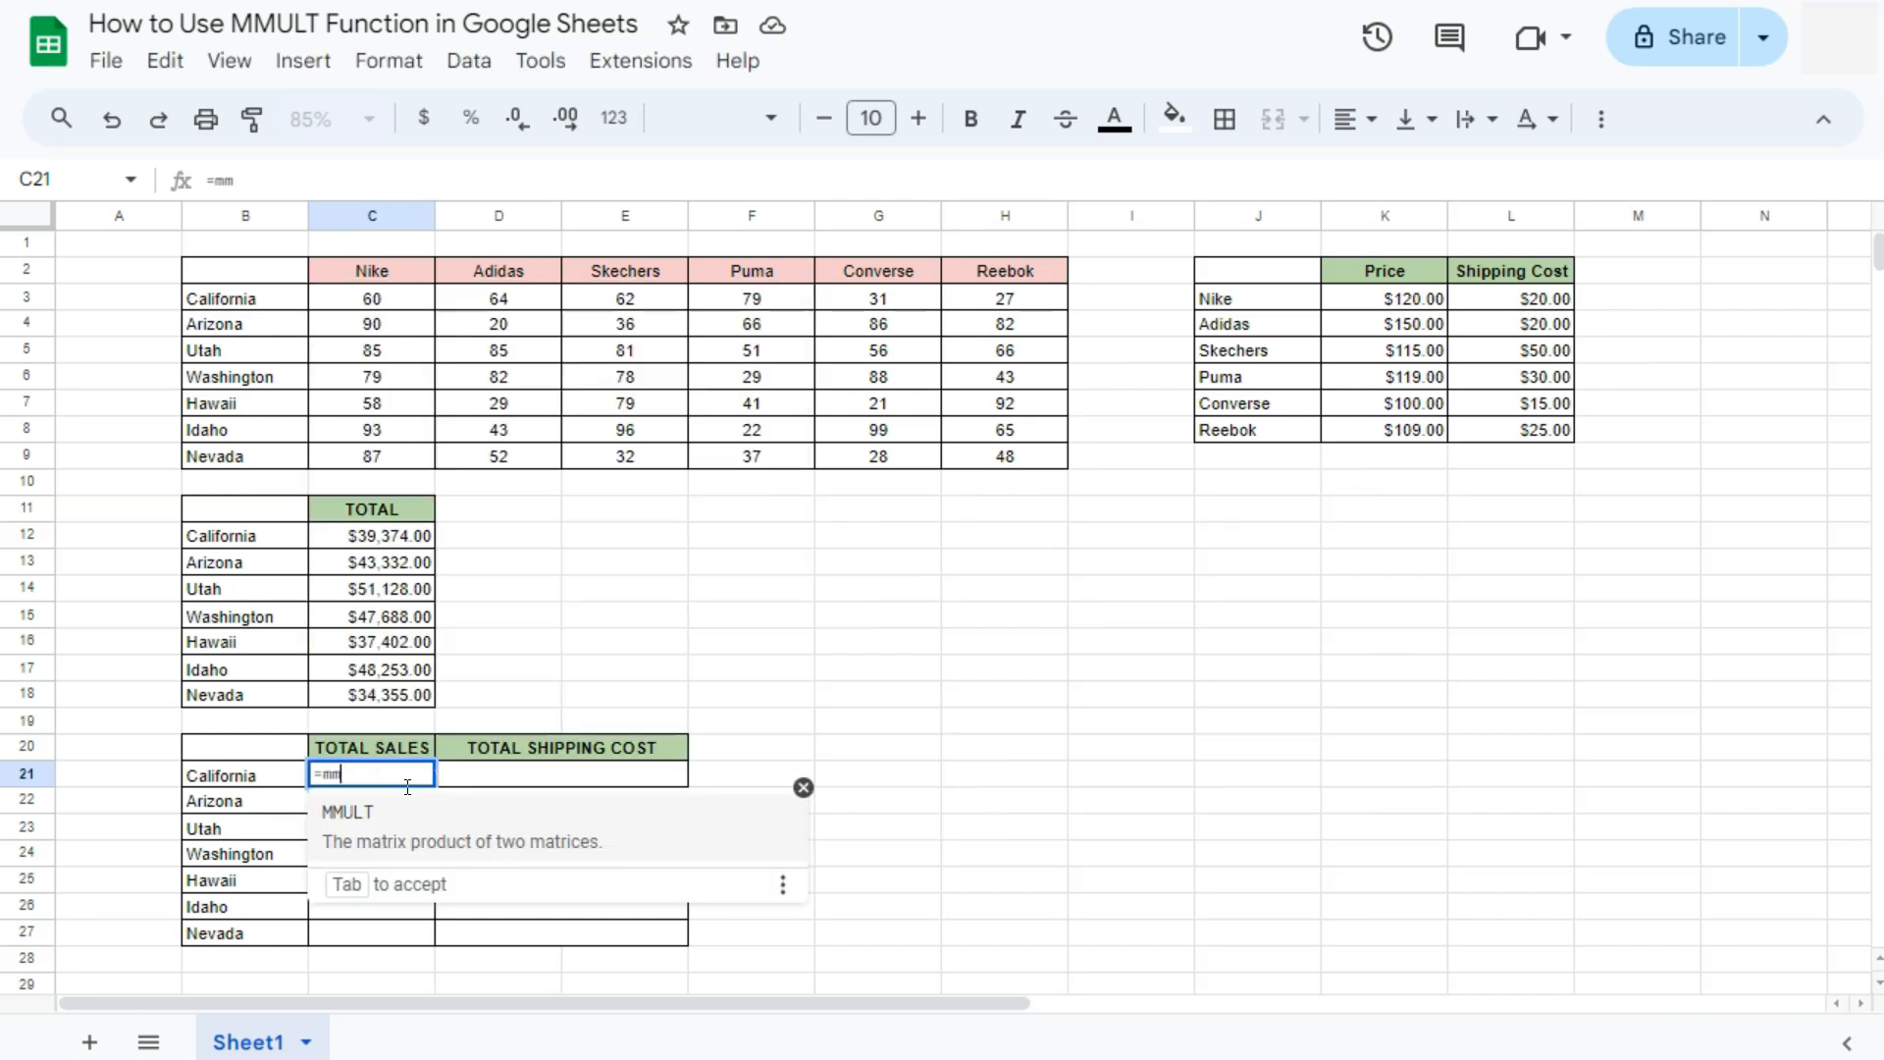
pyautogui.click(407, 841)
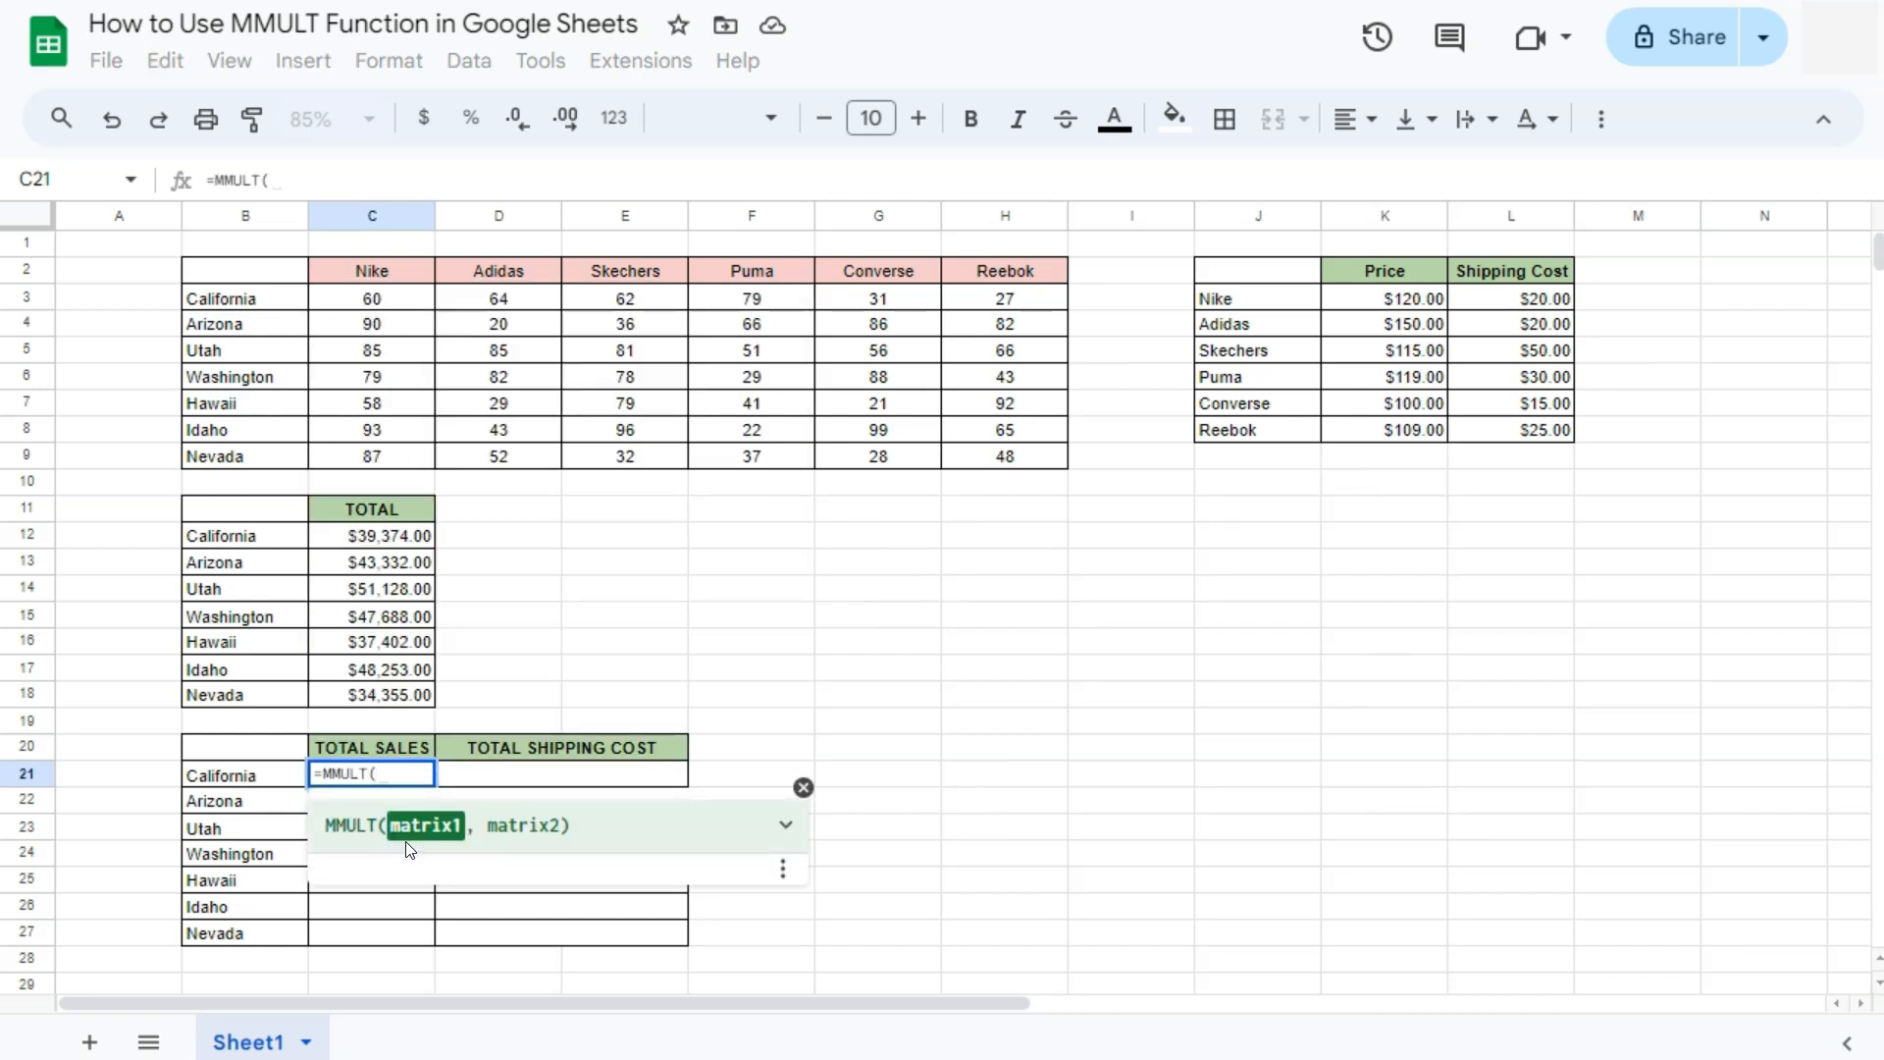
pyautogui.moveTo(417, 302); pyautogui.dragTo(986, 475)
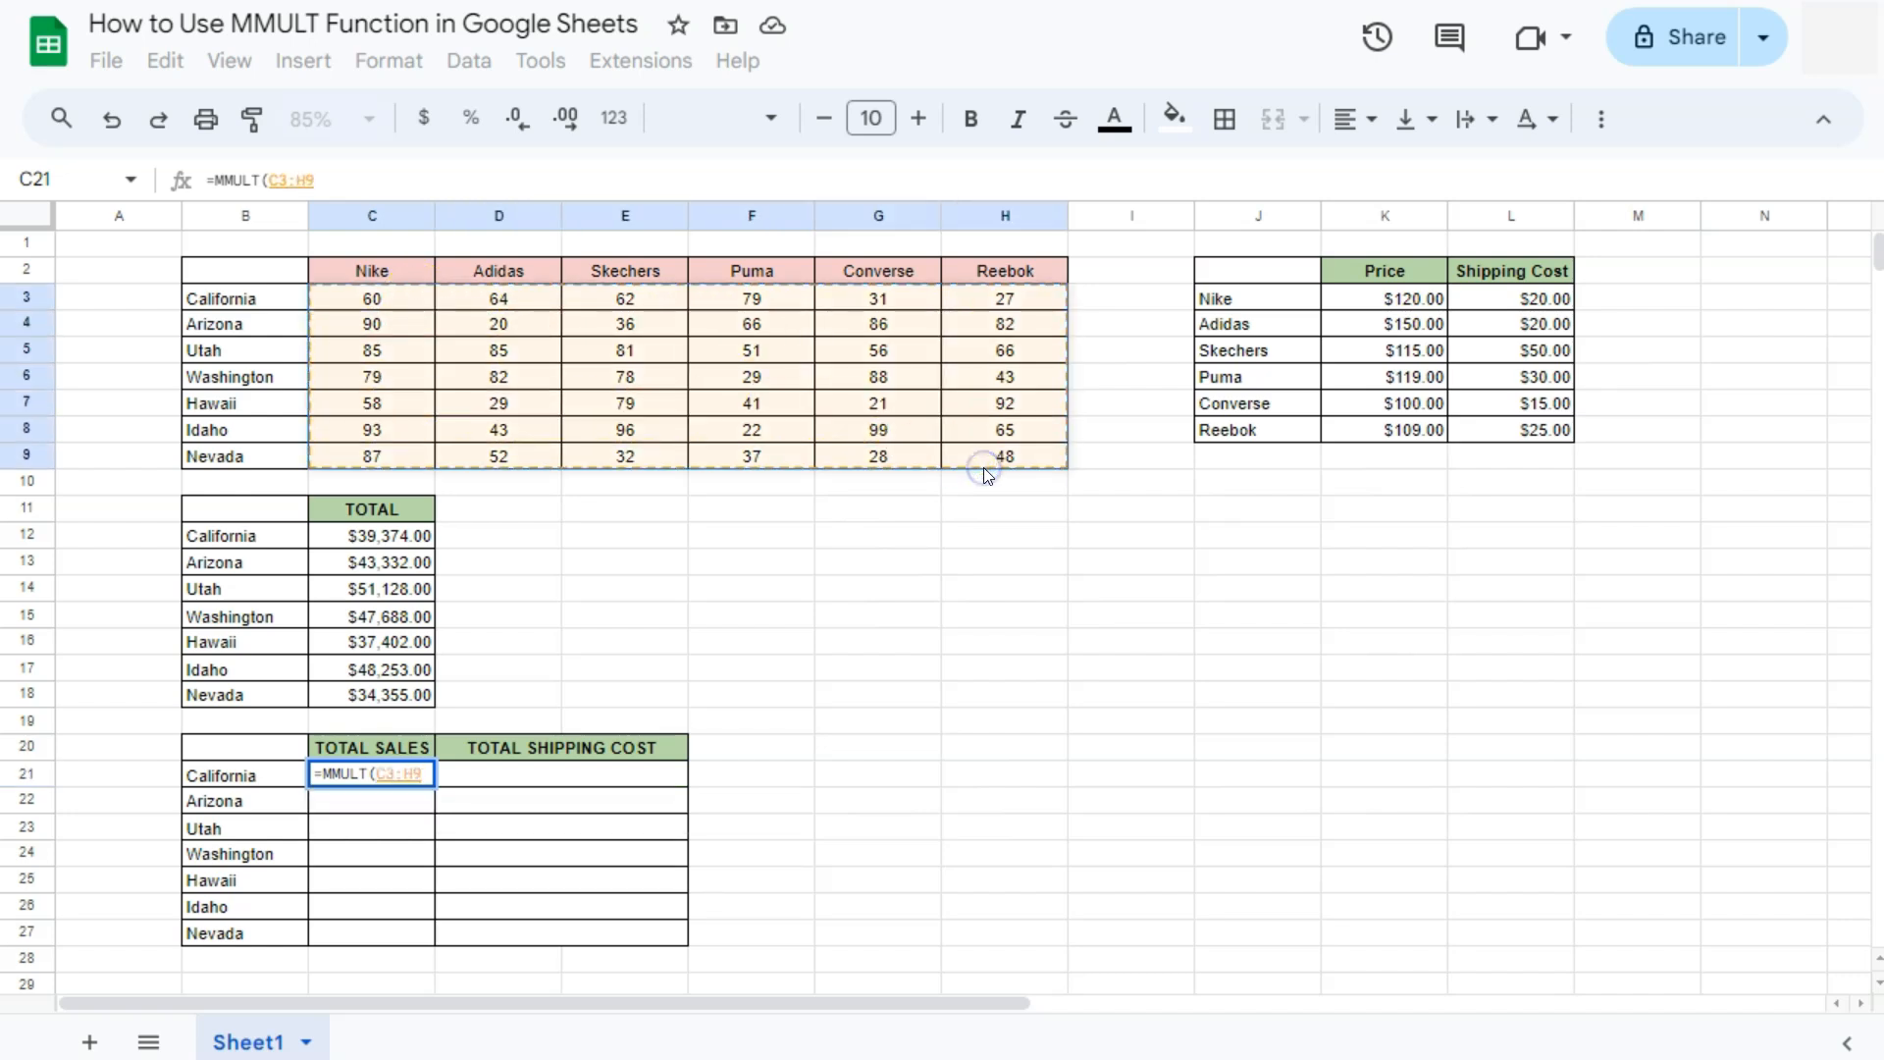
pyautogui.write(',')
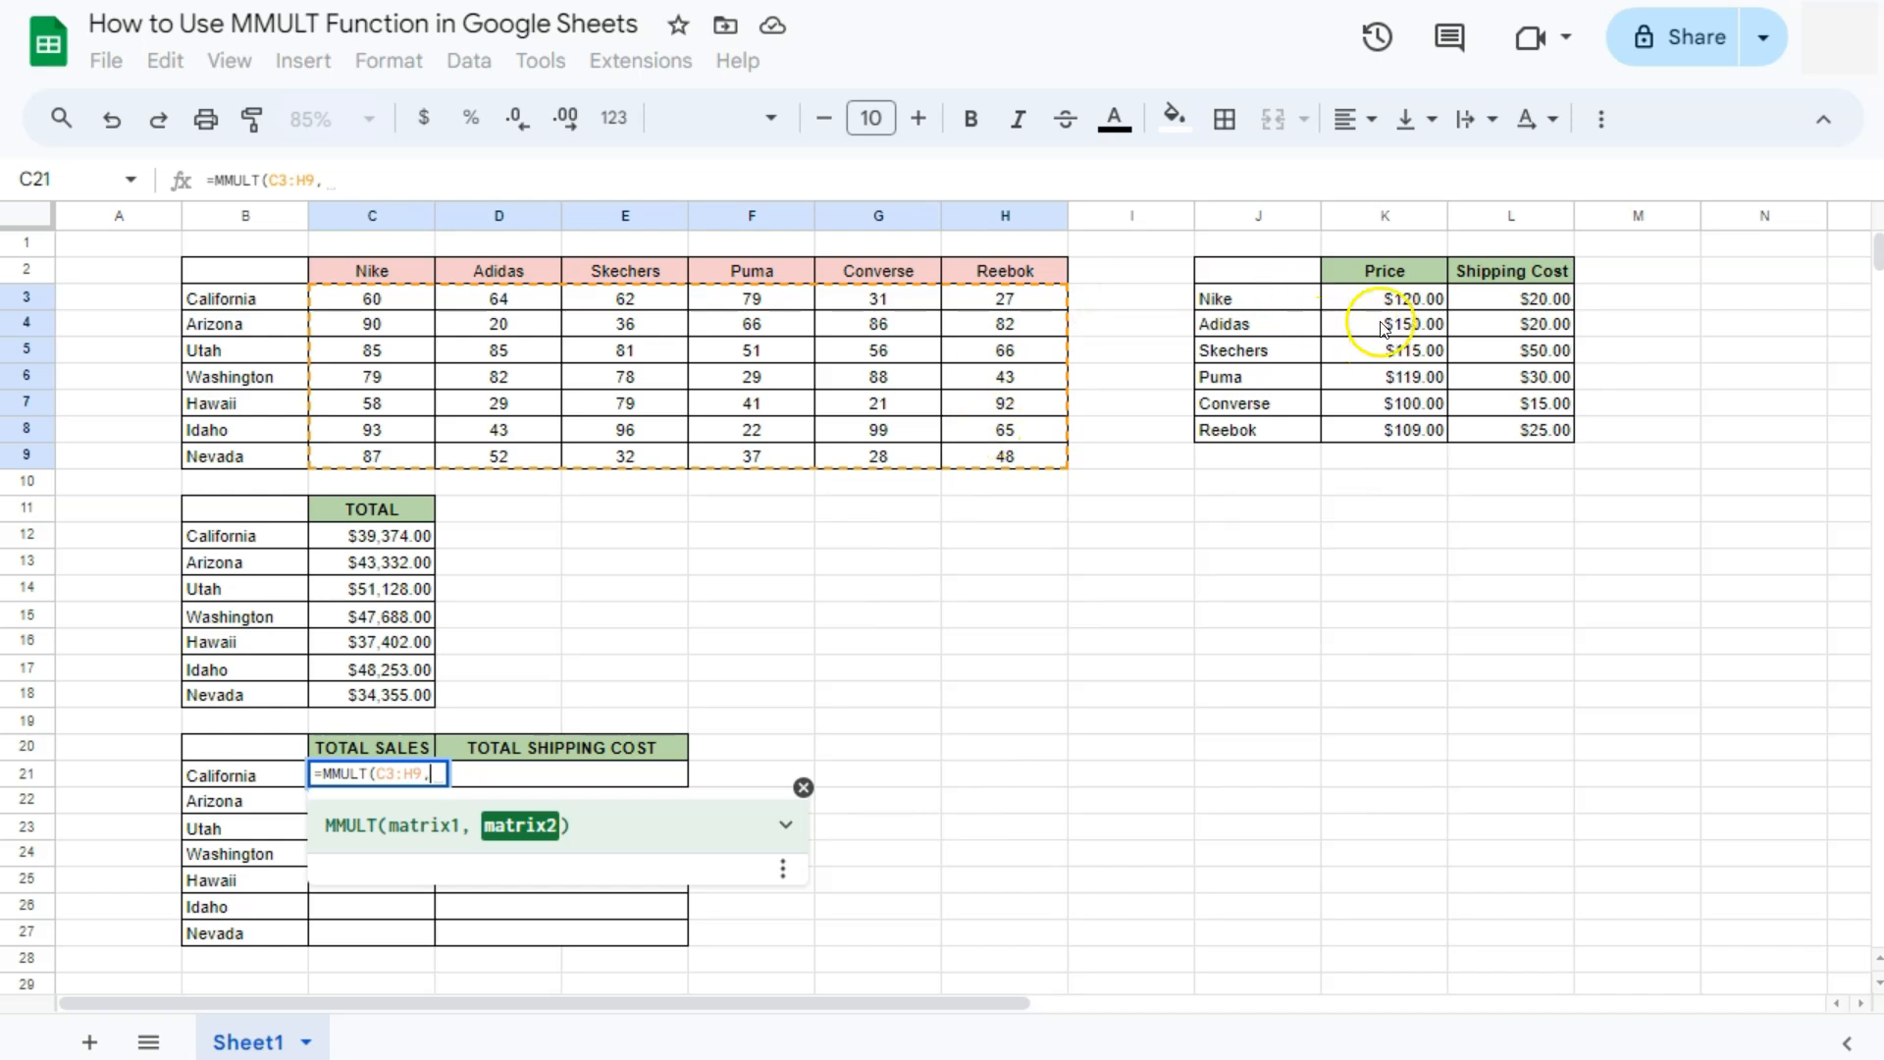
pyautogui.moveTo(1375, 312); pyautogui.dragTo(1477, 434)
pyautogui.press('Return')
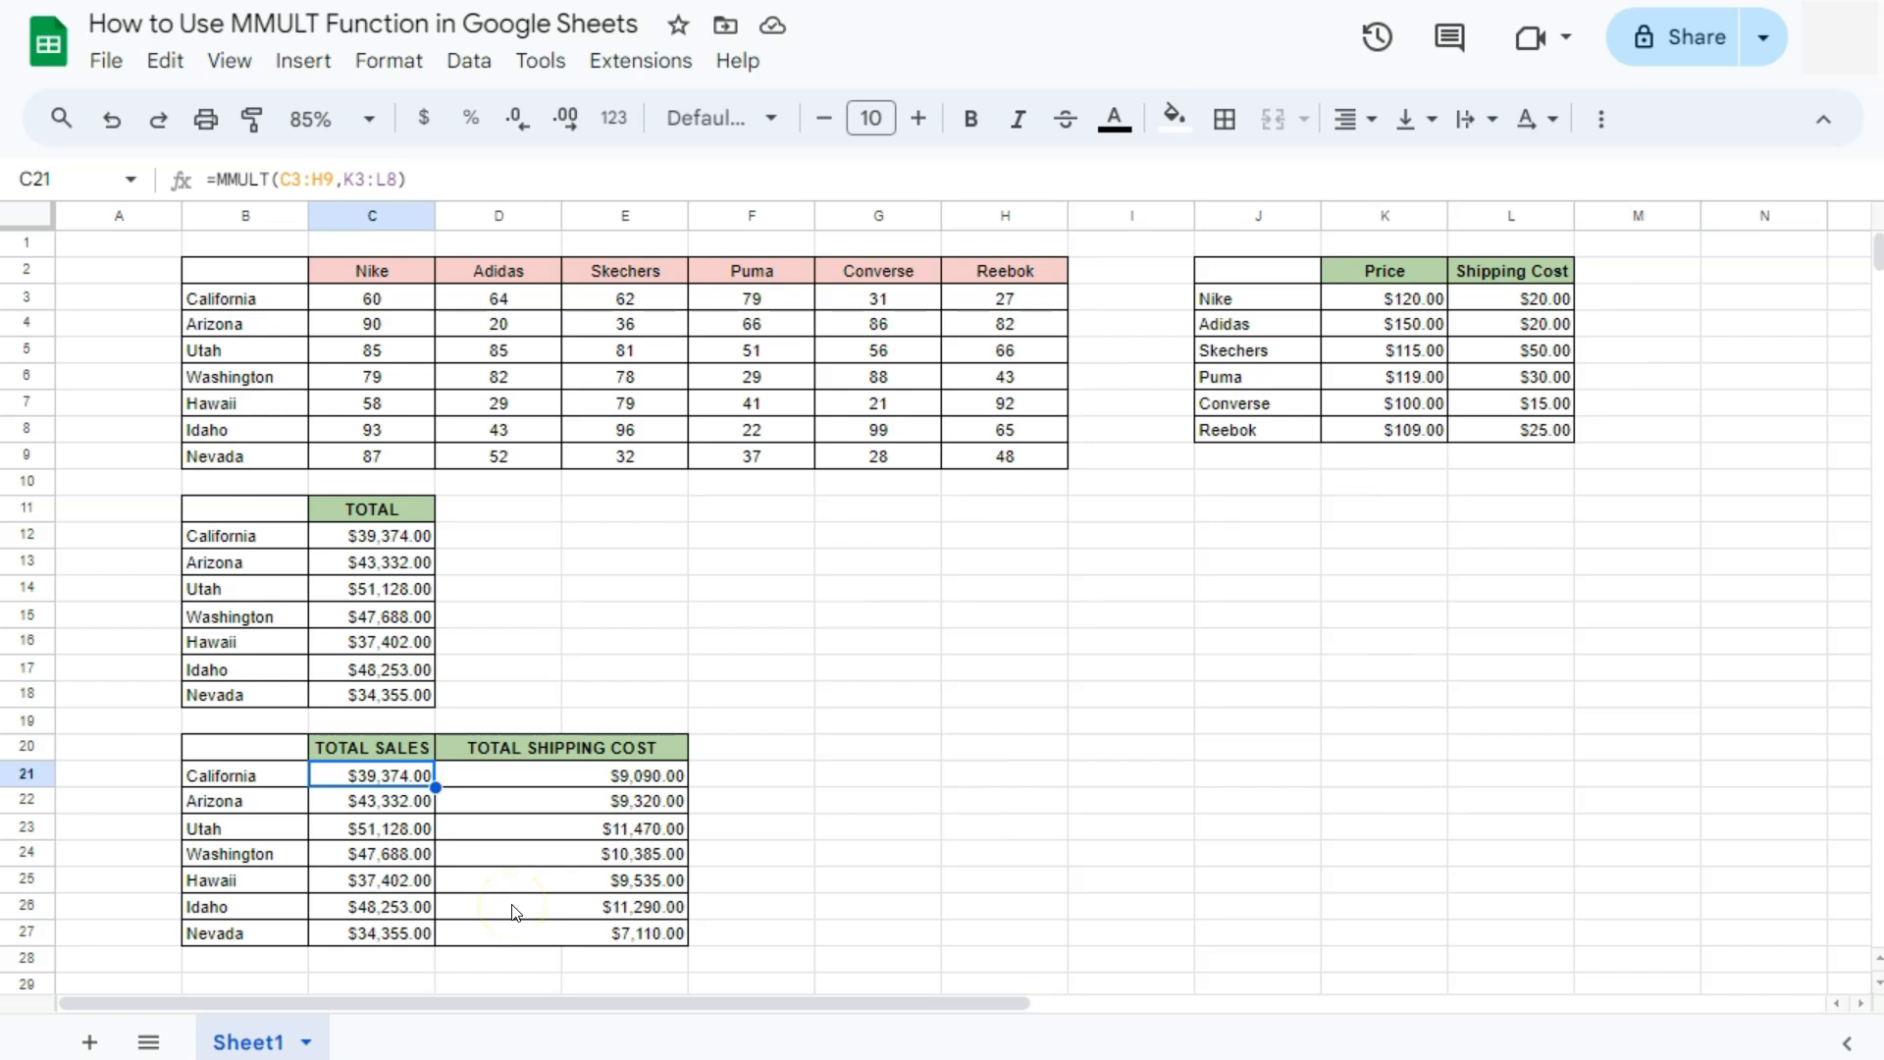
# - Compare California's total sales and shipping cost results with its quantities in C3:H3 and the price and shipping cost columns
pyautogui.moveTo(1379, 298); pyautogui.dragTo(1377, 436)
pyautogui.click(407, 775)
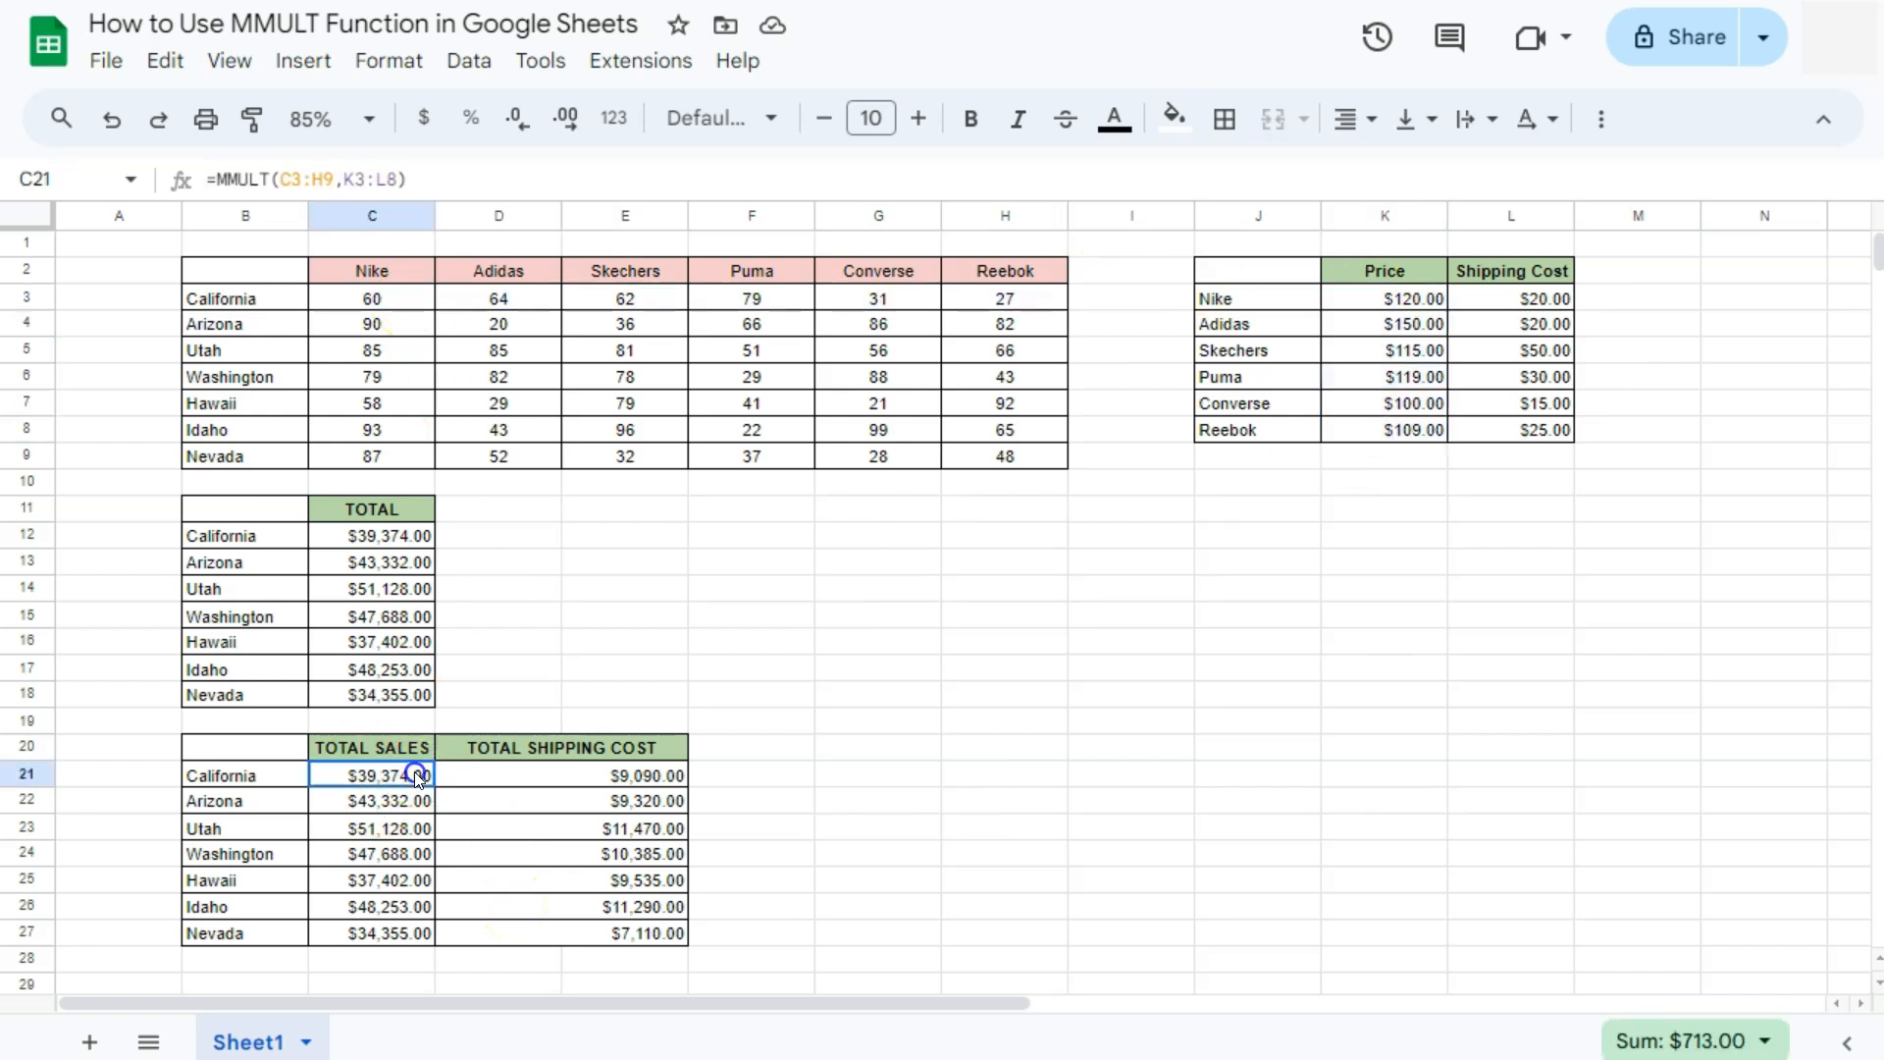
pyautogui.moveTo(422, 310); pyautogui.dragTo(880, 299)
pyautogui.moveTo(407, 302); pyautogui.dragTo(1001, 298)
pyautogui.moveTo(1501, 303); pyautogui.dragTo(1501, 429)
pyautogui.click(624, 776)
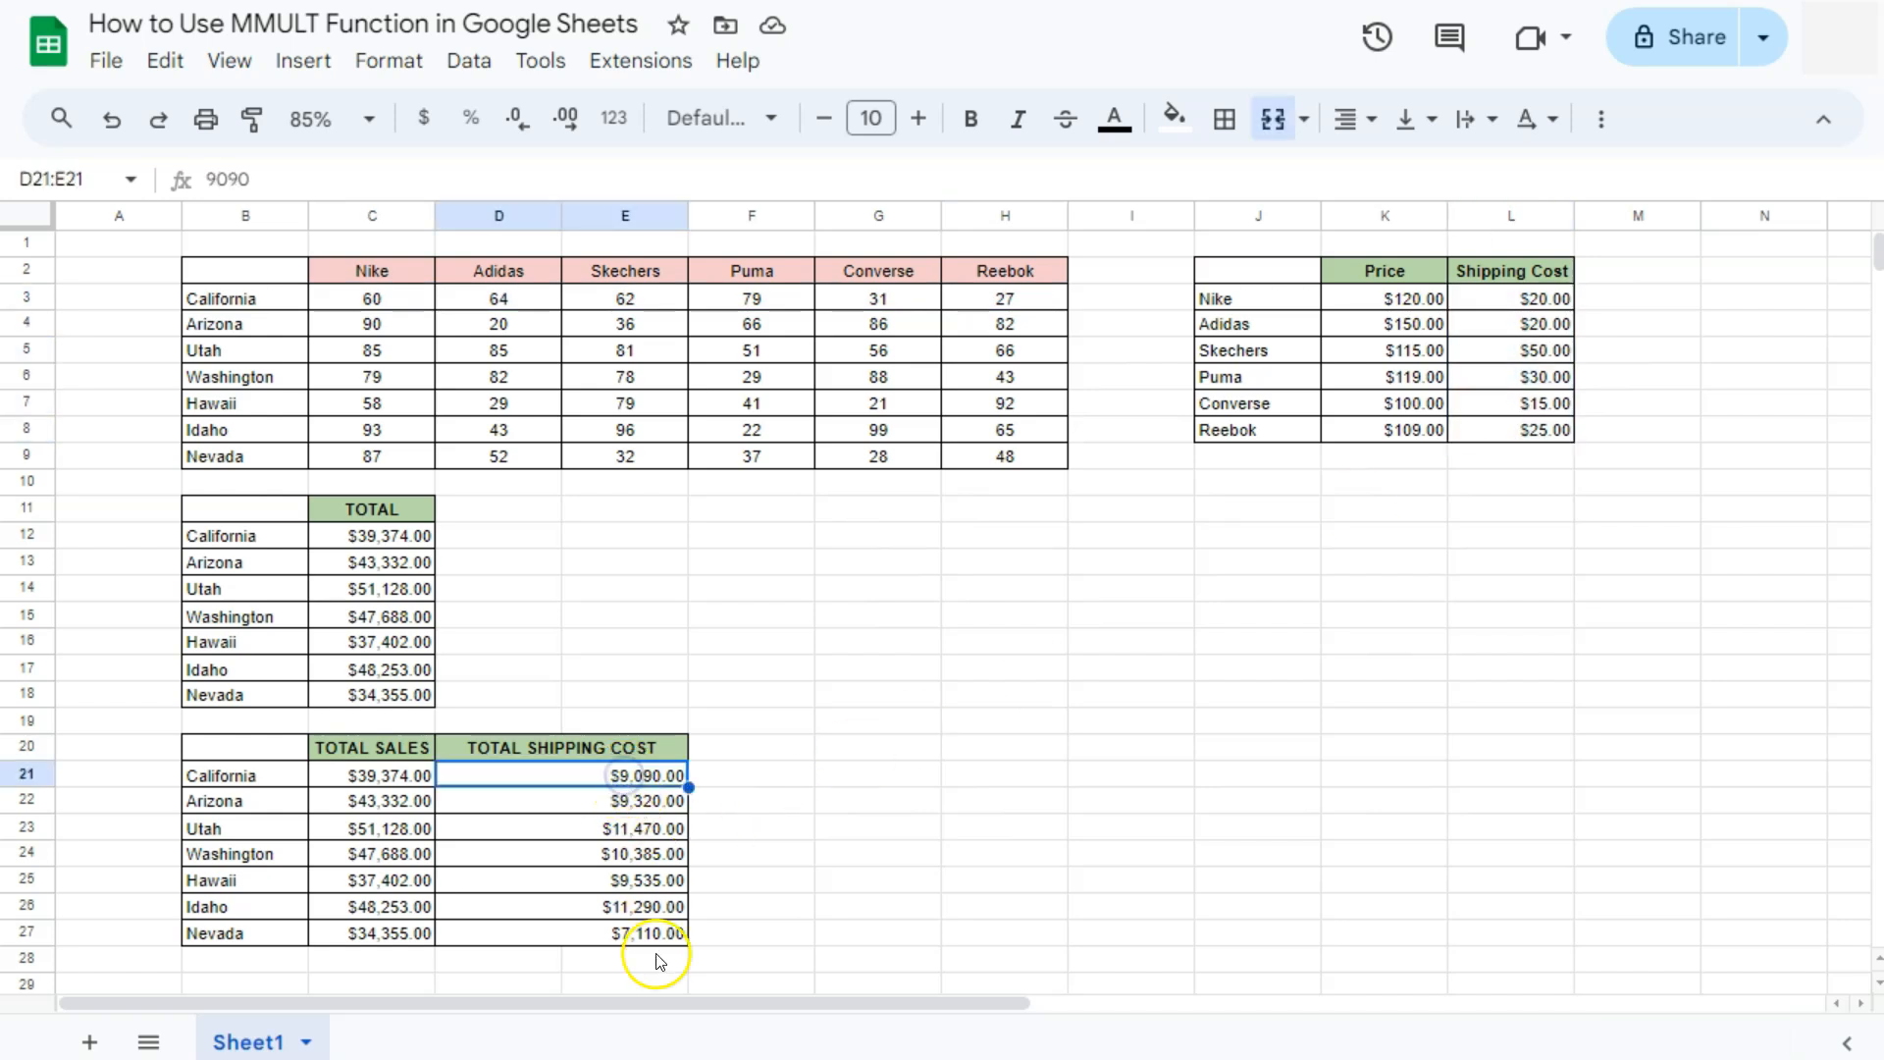
pyautogui.click(778, 879)
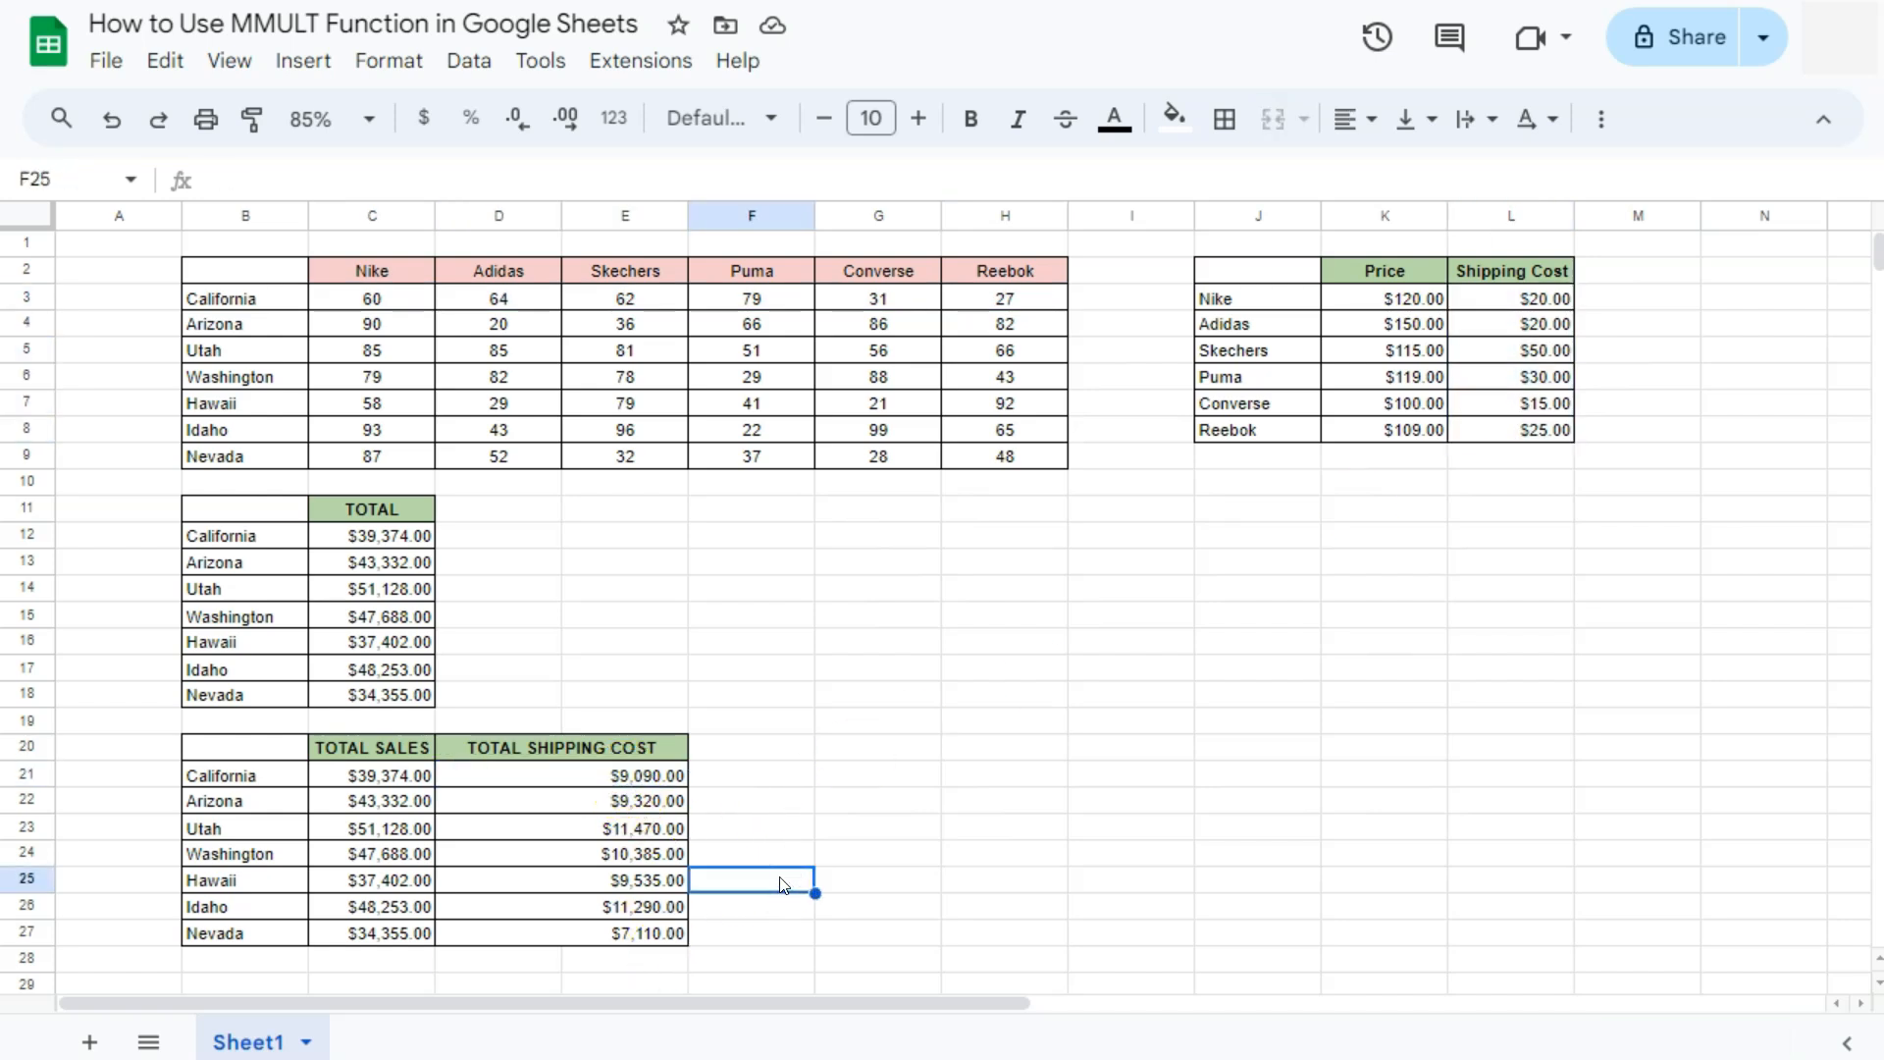